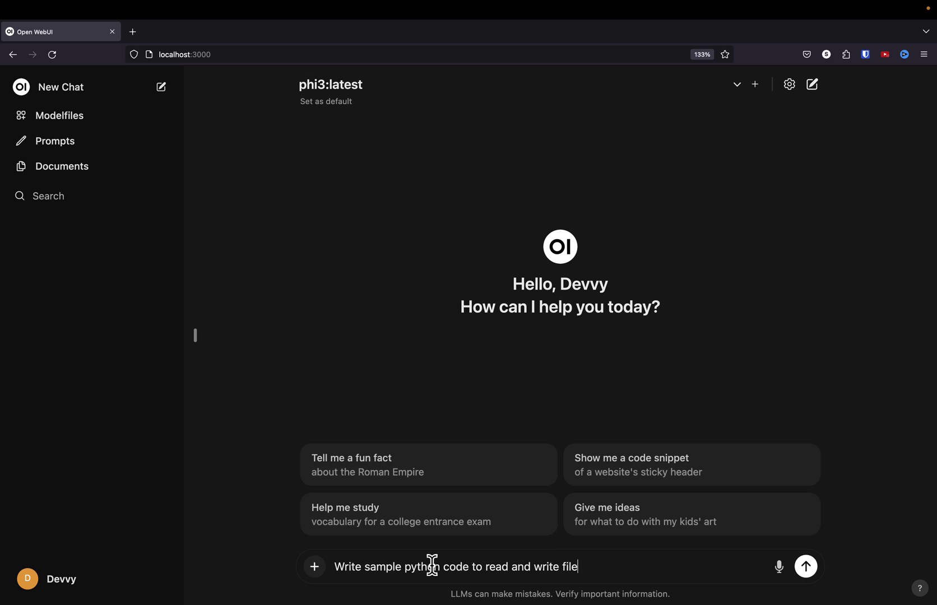
Finish and send the phi3:latest prompt "Write sample python code to read and write files to a directory"
type("s to a directory")
key("Return")
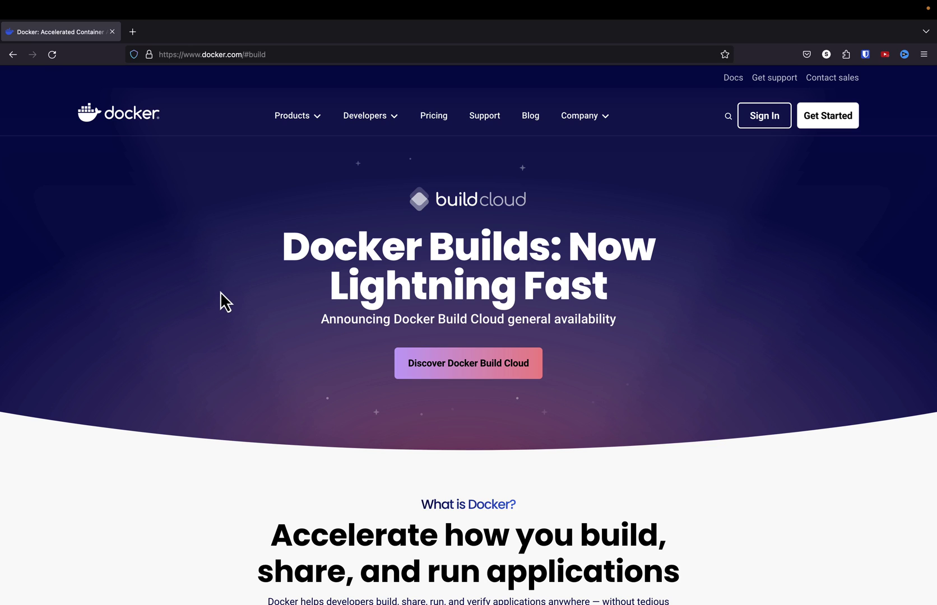
Go to the Docker Desktop product page and download the installer for Mac with Apple Chip
mouse_move(292, 120)
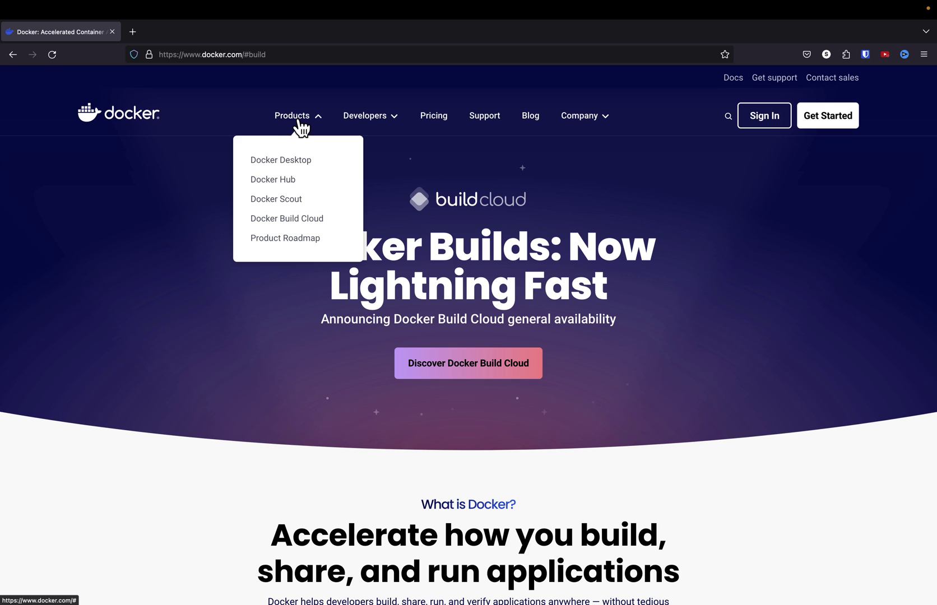
left_click(287, 160)
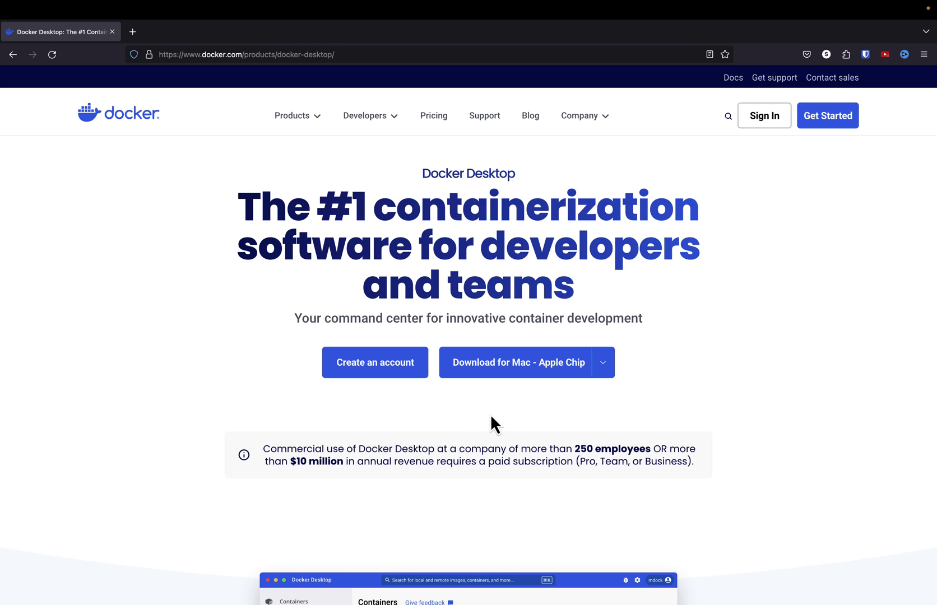
left_click(606, 363)
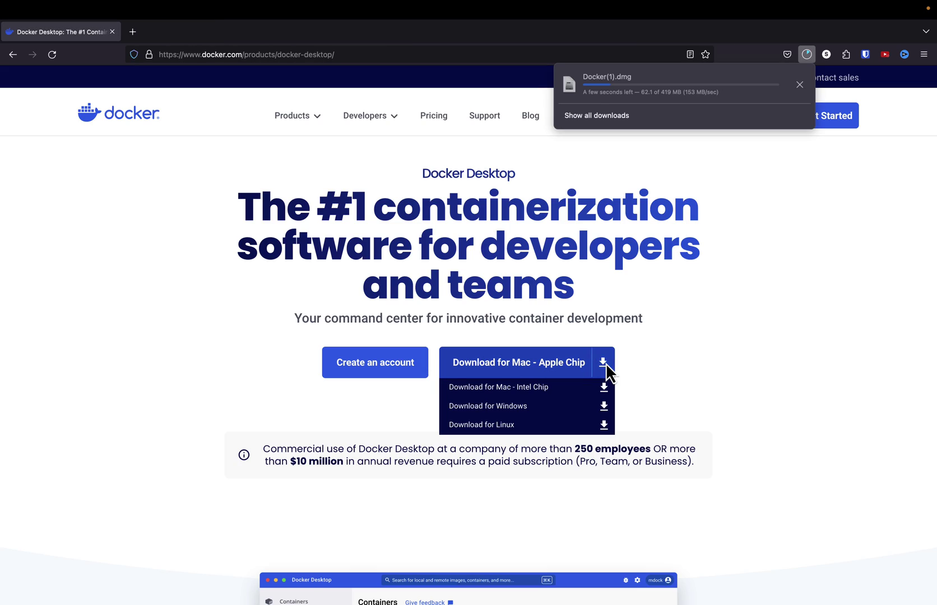
left_click(696, 308)
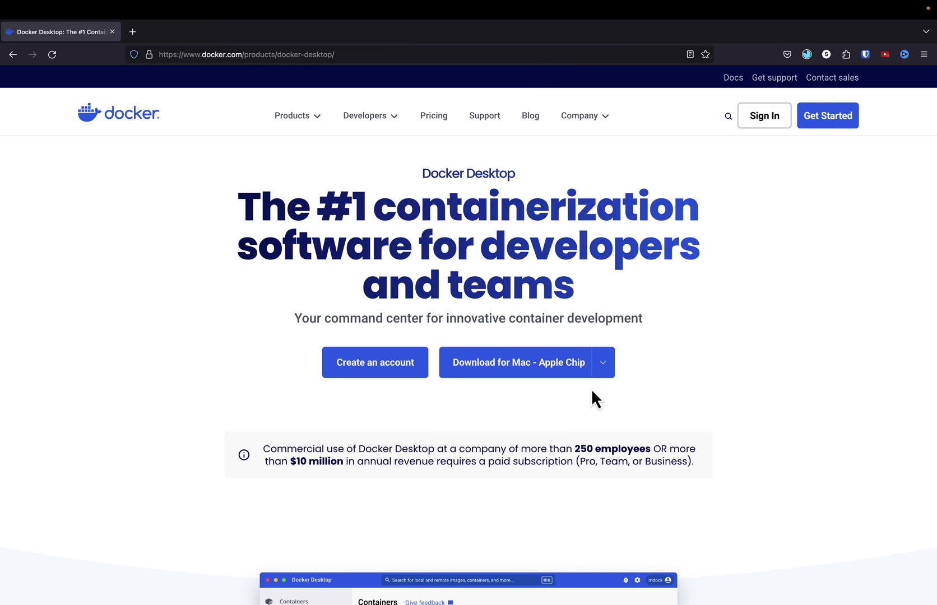
mouse_move(604, 367)
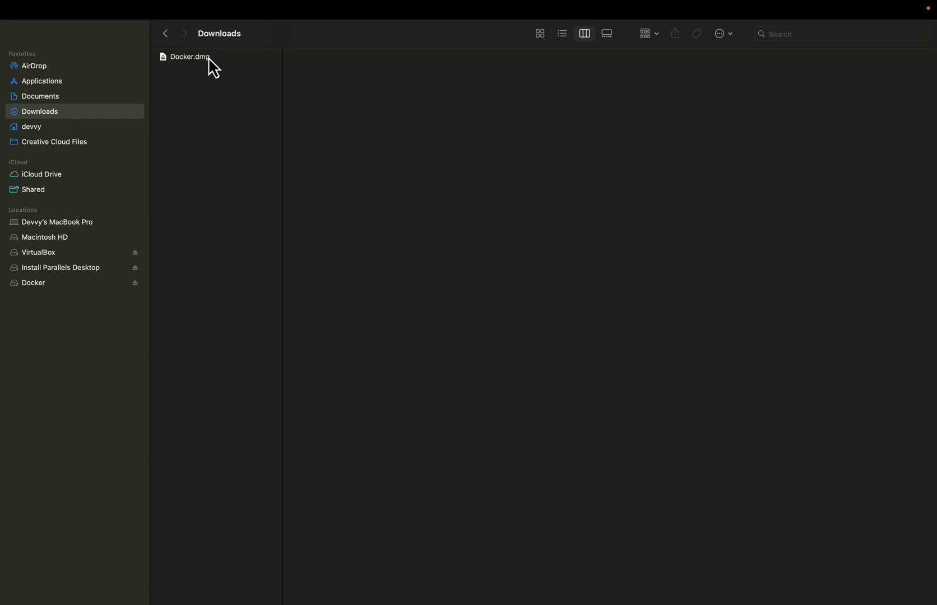
Install Docker.app into Applications from the downloaded Docker.dmg and launch it
double_click(191, 57)
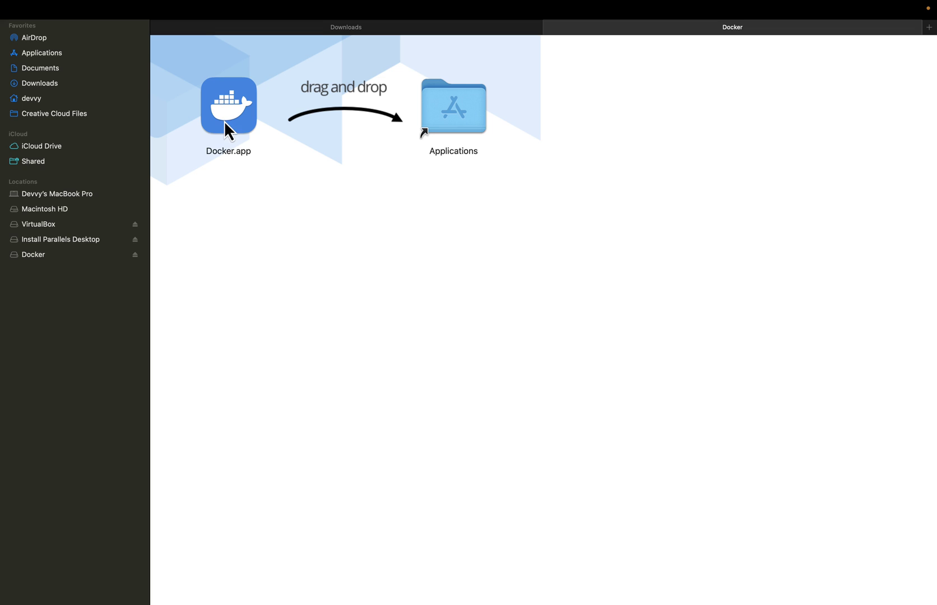
left_click_drag(220, 110, 443, 120)
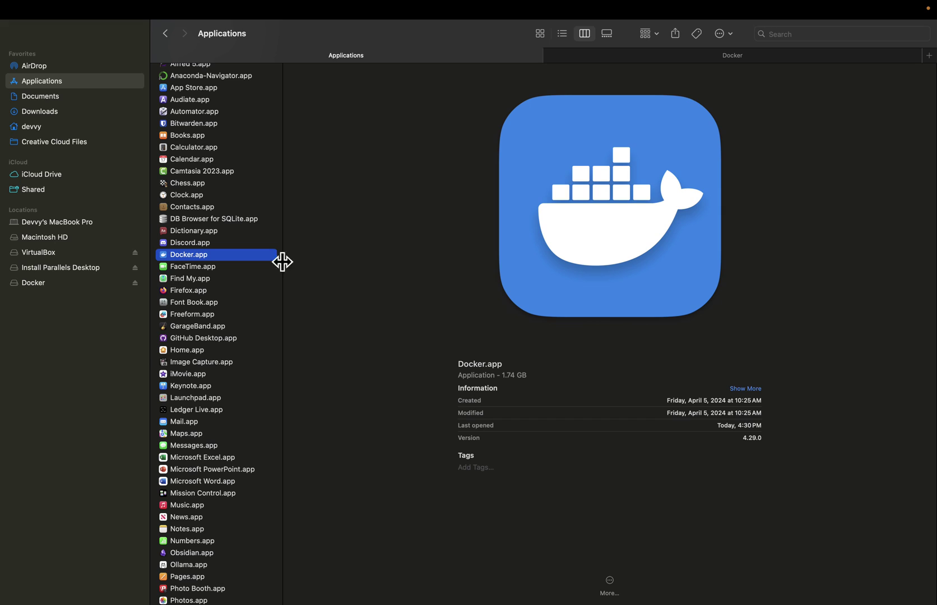
double_click(249, 256)
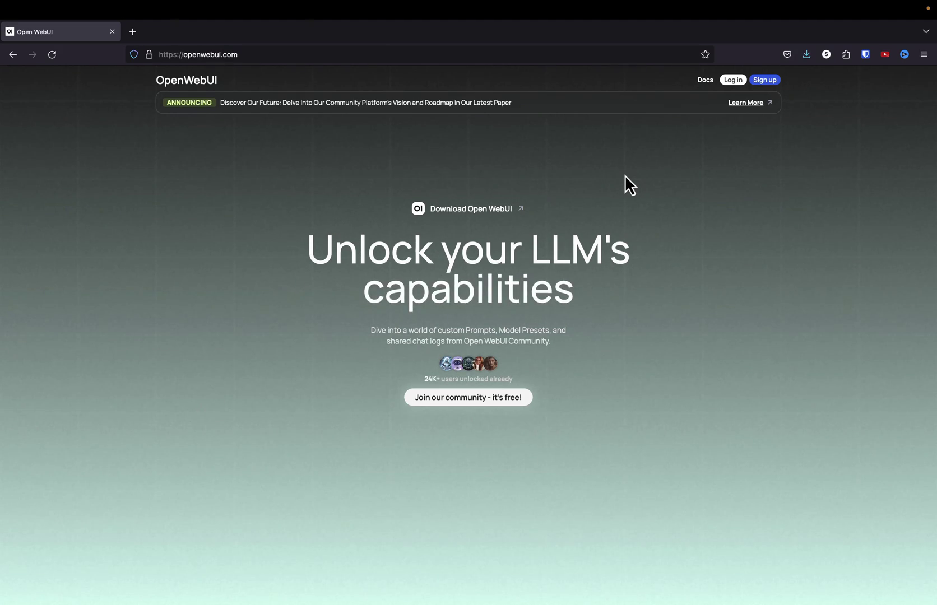
Copy the docker run command for Ollama on your computer from Open WebUI's Getting Started docs and paste it into the terminal
left_click(708, 82)
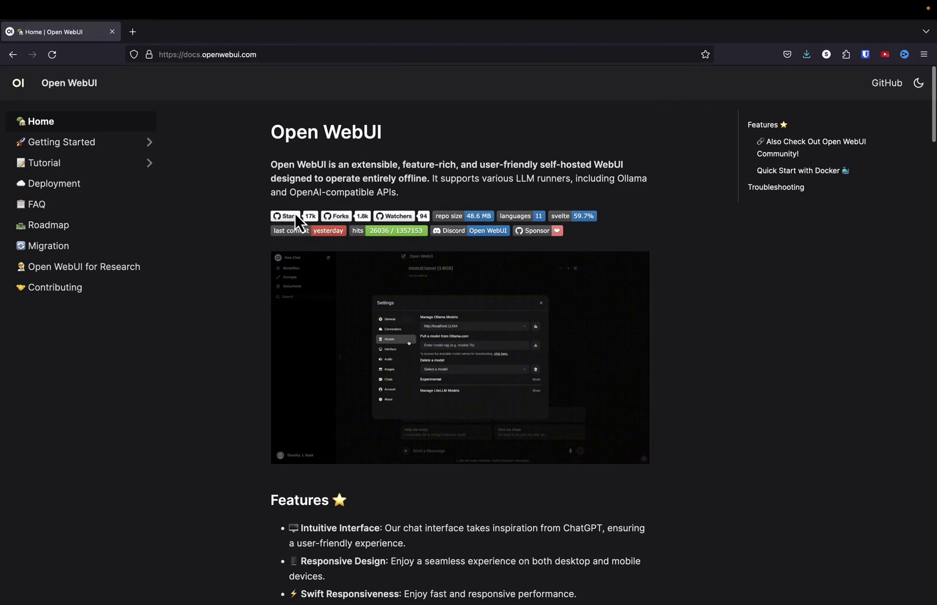
left_click(116, 153)
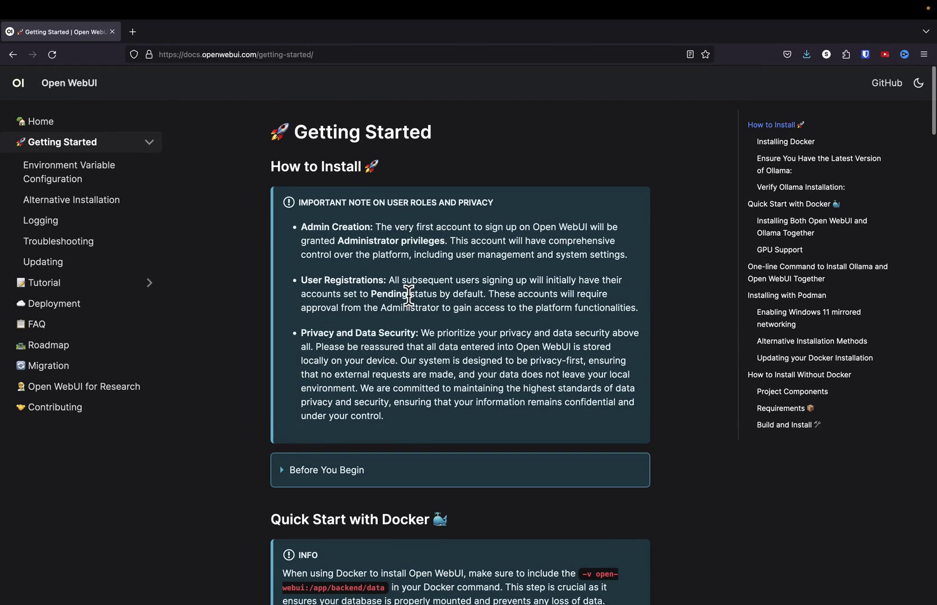
scroll(408, 295, "down", 1)
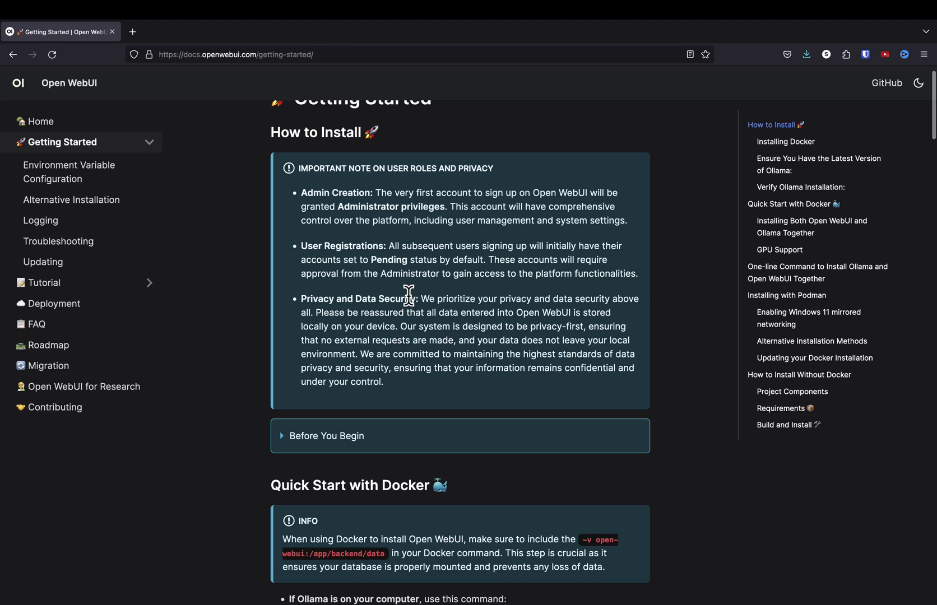
scroll(408, 295, "down", 5)
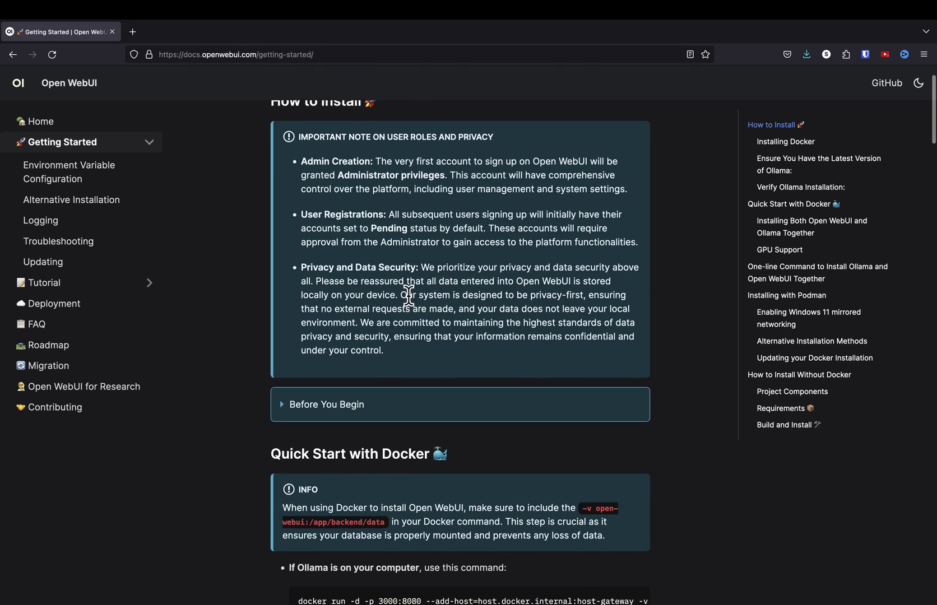
scroll(409, 295, "down", 2)
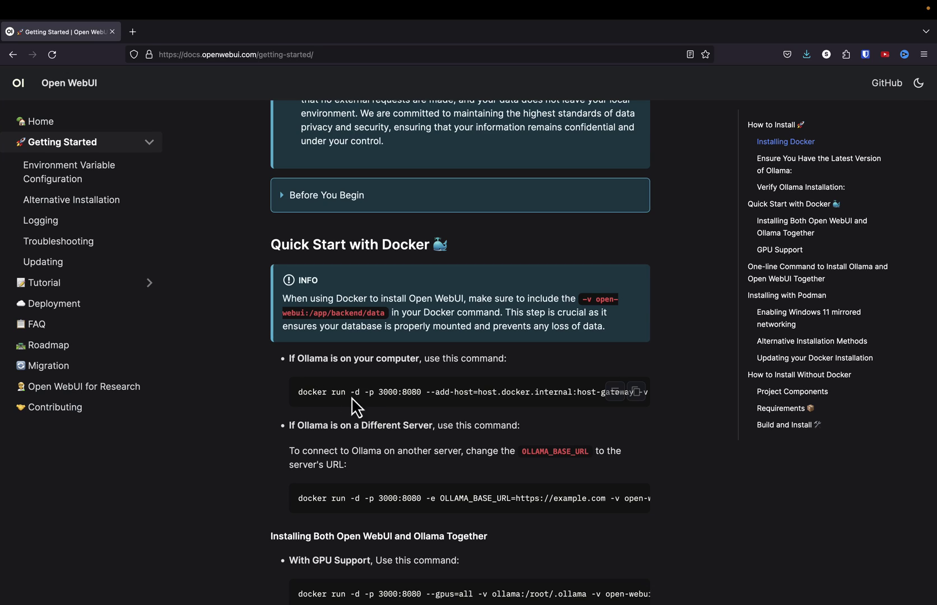
left_click(636, 392)
scroll(663, 381, "down", 1)
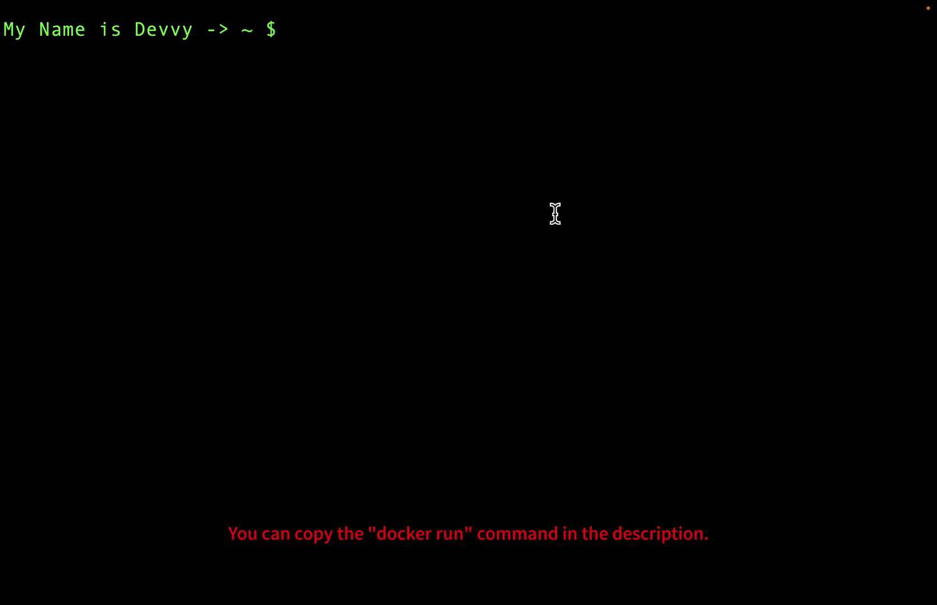
key("super+v")
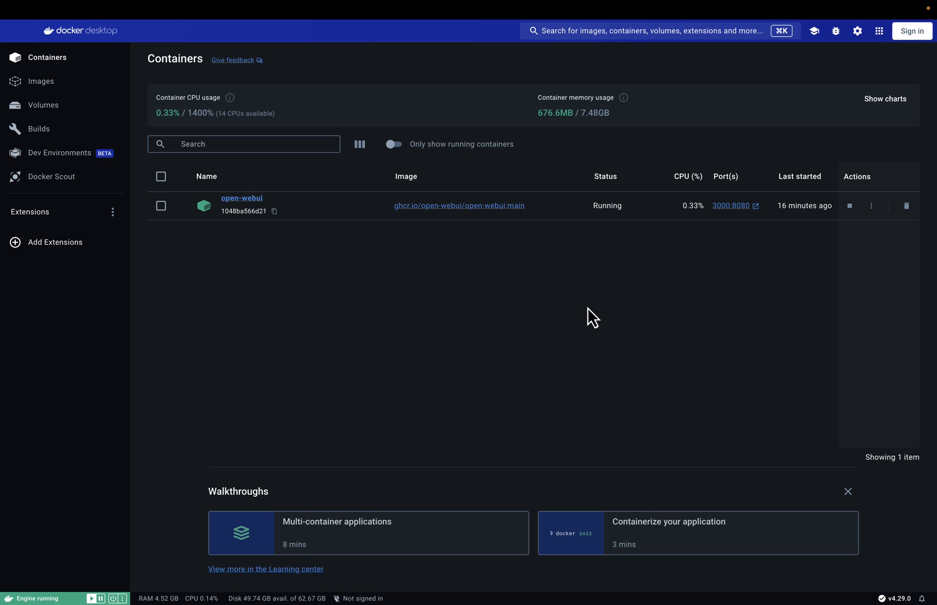
Check Docker Desktop's running status in the macOS menu bar
mouse_move(640, 6)
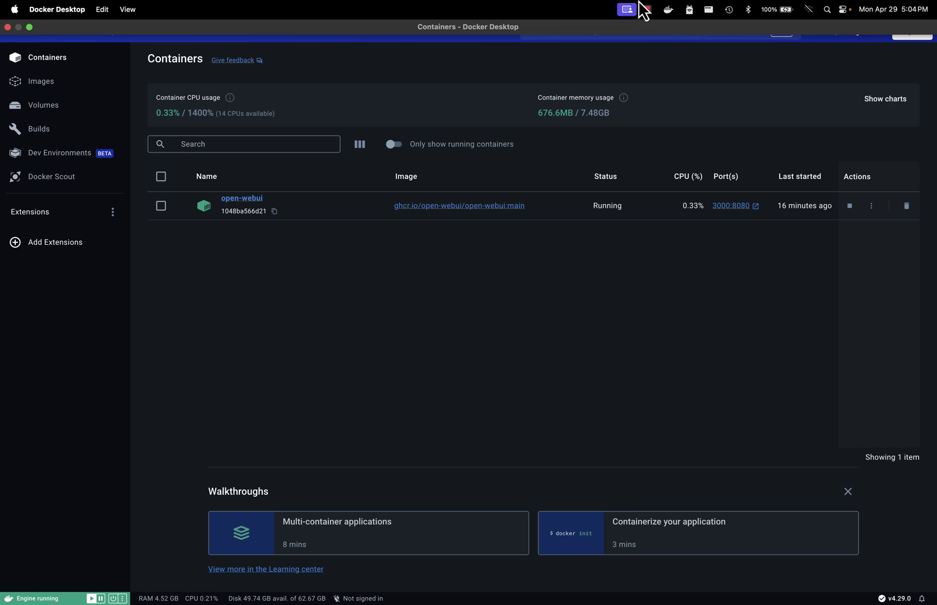
left_click(667, 10)
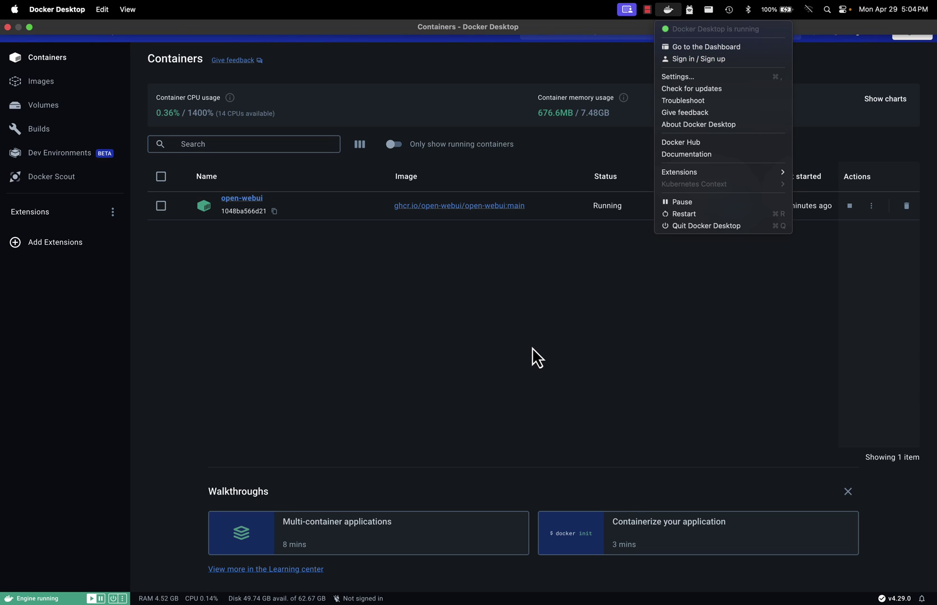
key("Escape")
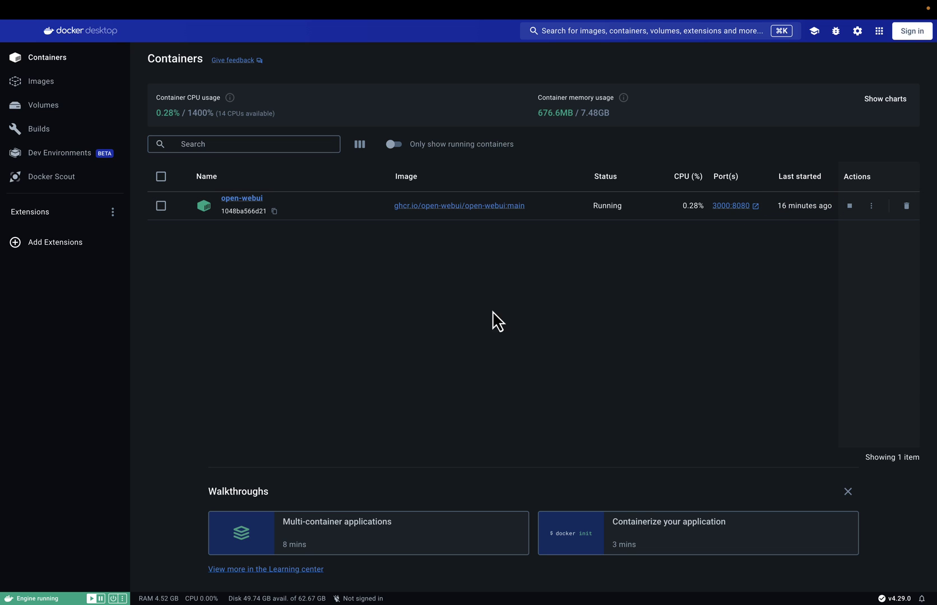
Inspect the Open WebUI image, volume and container entries in Docker Desktop
left_click(47, 90)
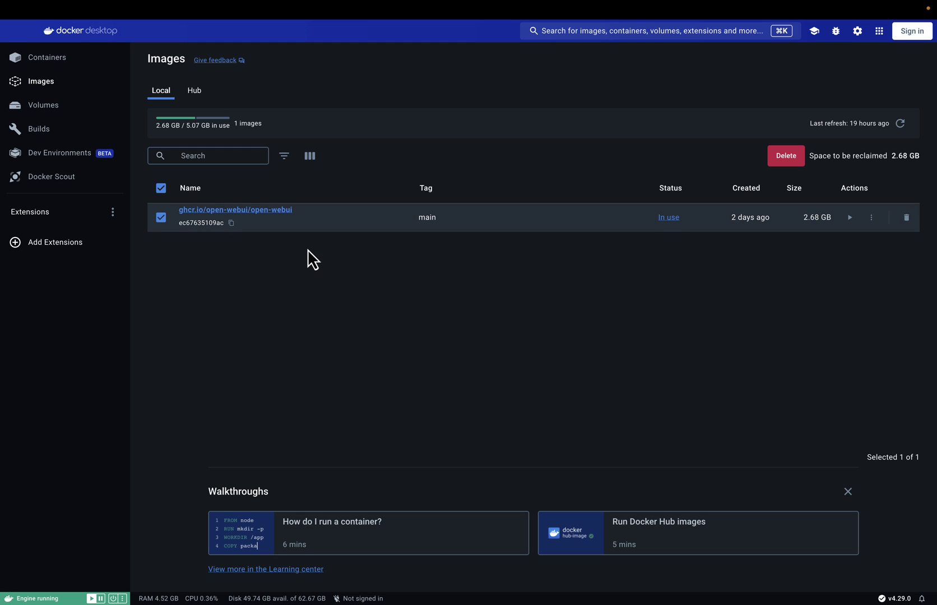
left_click(53, 106)
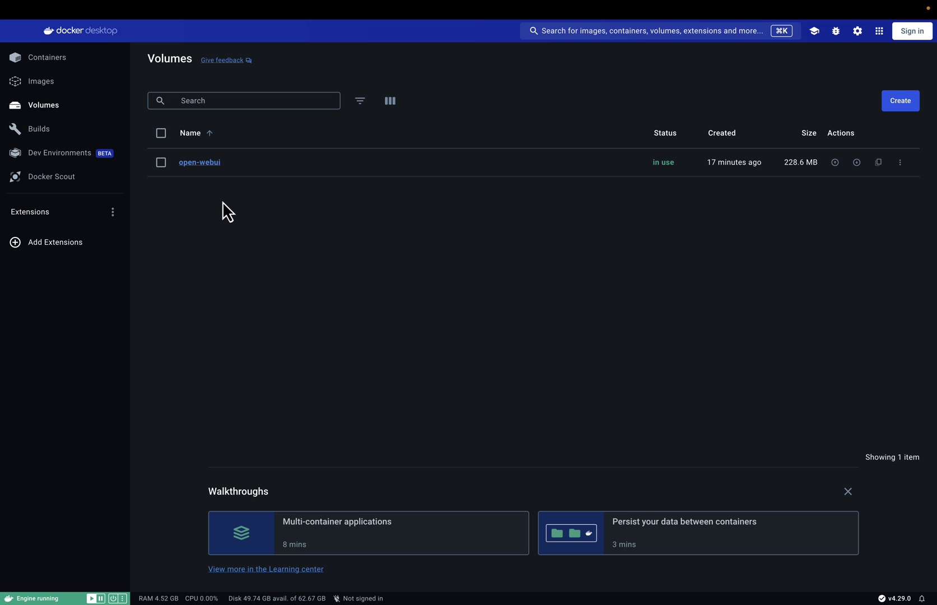
left_click(46, 62)
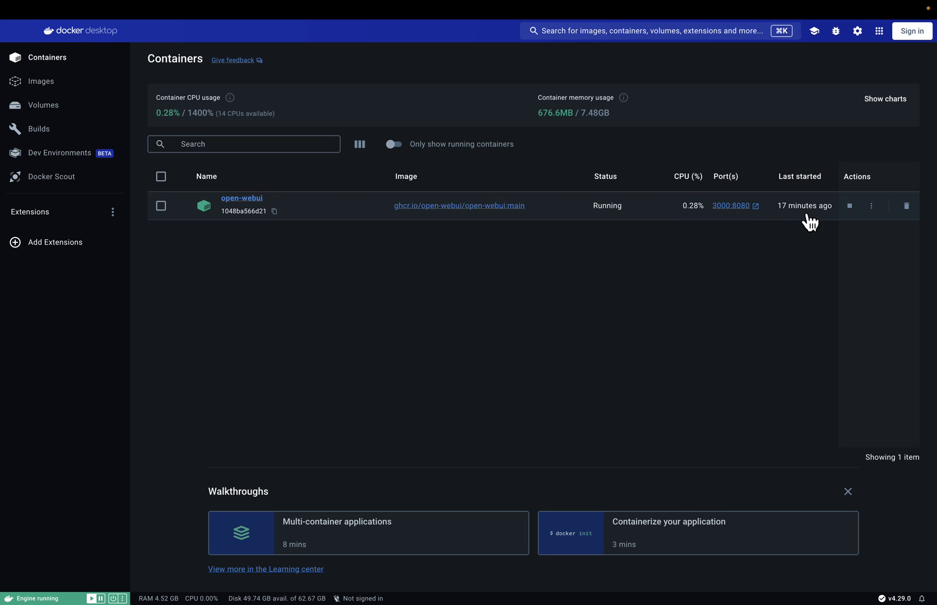
left_click(45, 108)
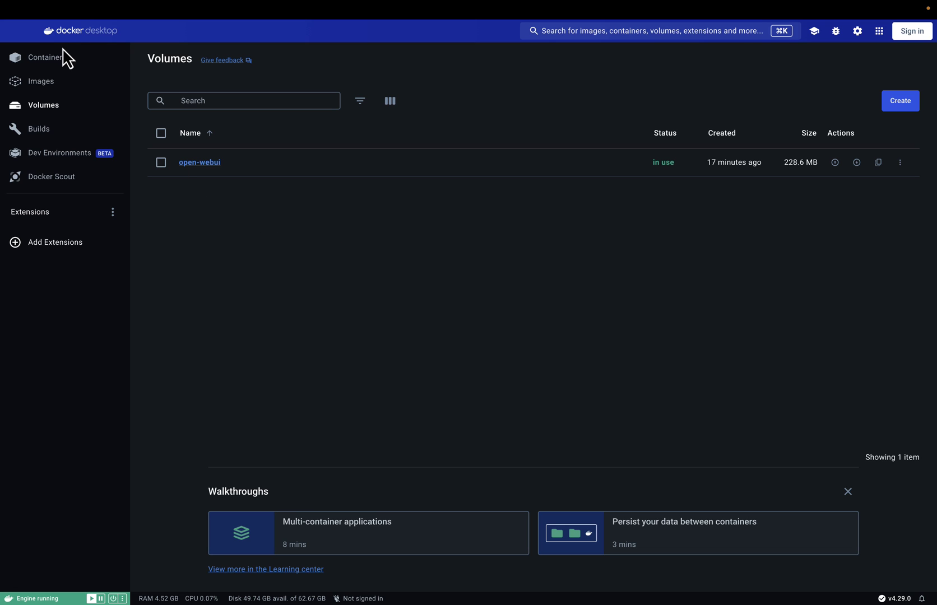
left_click(50, 59)
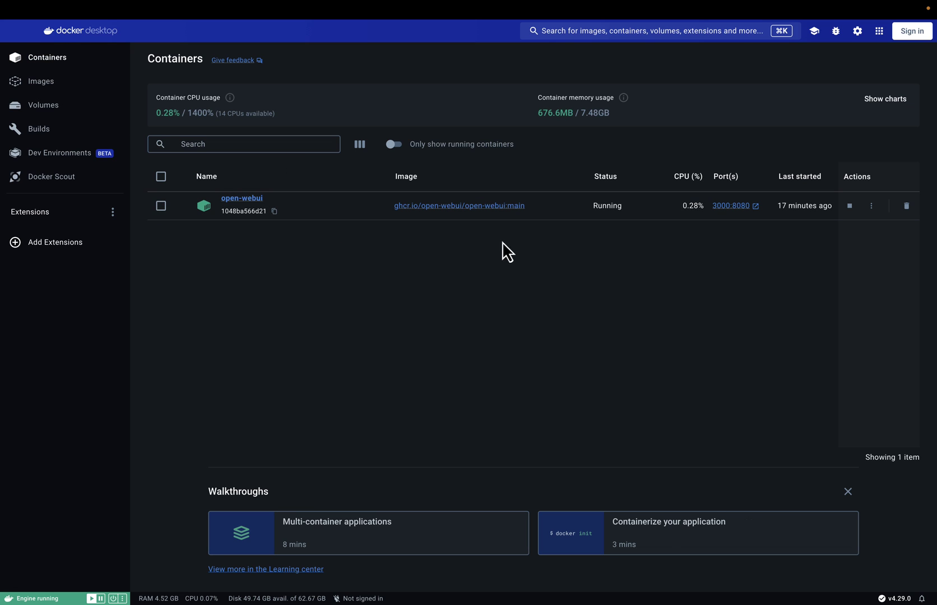
Open the open-webui container's published port 3000:8080 in the browser and go to account sign-up
left_click(732, 207)
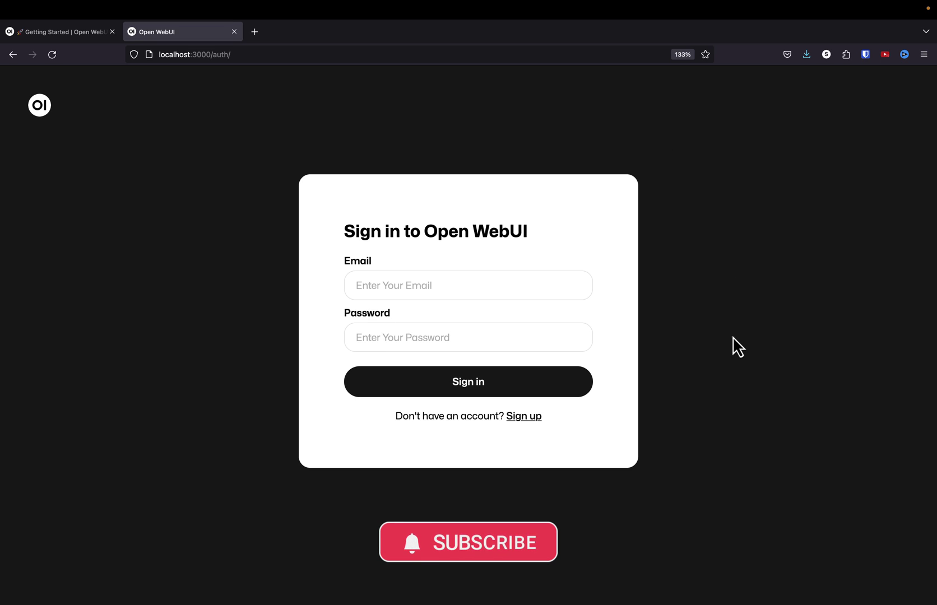
left_click(527, 416)
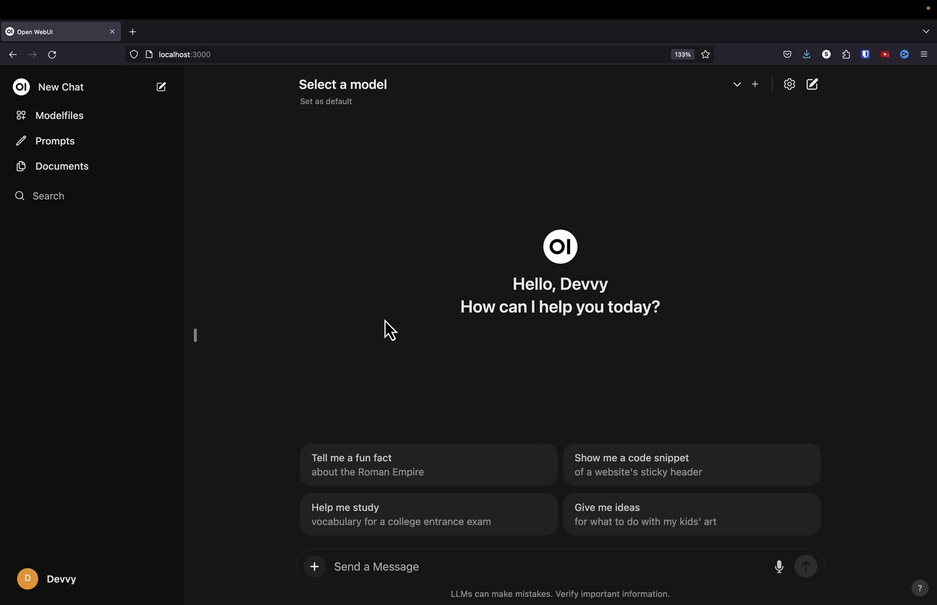
Select the llama3:instruct model and send the prompt "write me some sample python code"
left_click(738, 86)
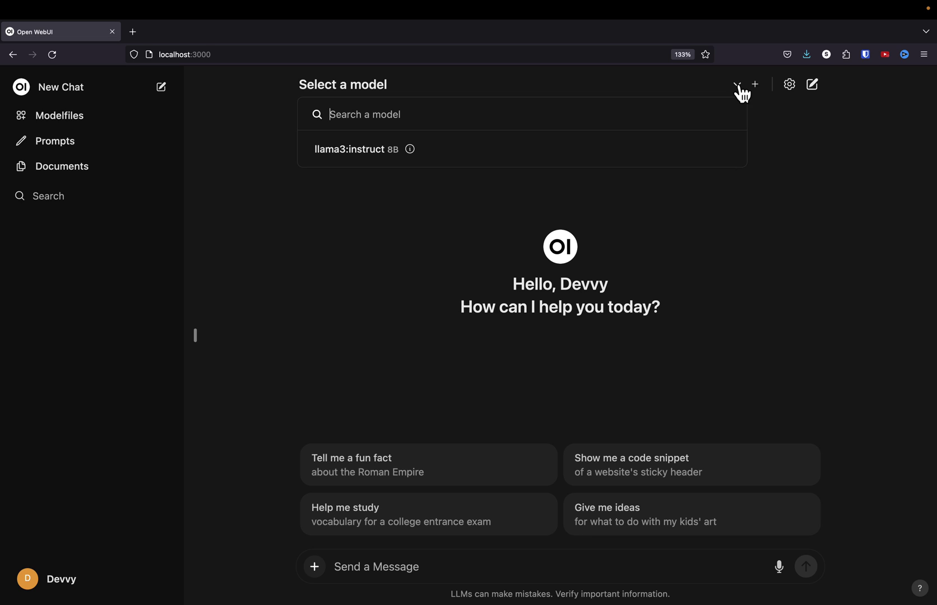
left_click(448, 156)
left_click(384, 567)
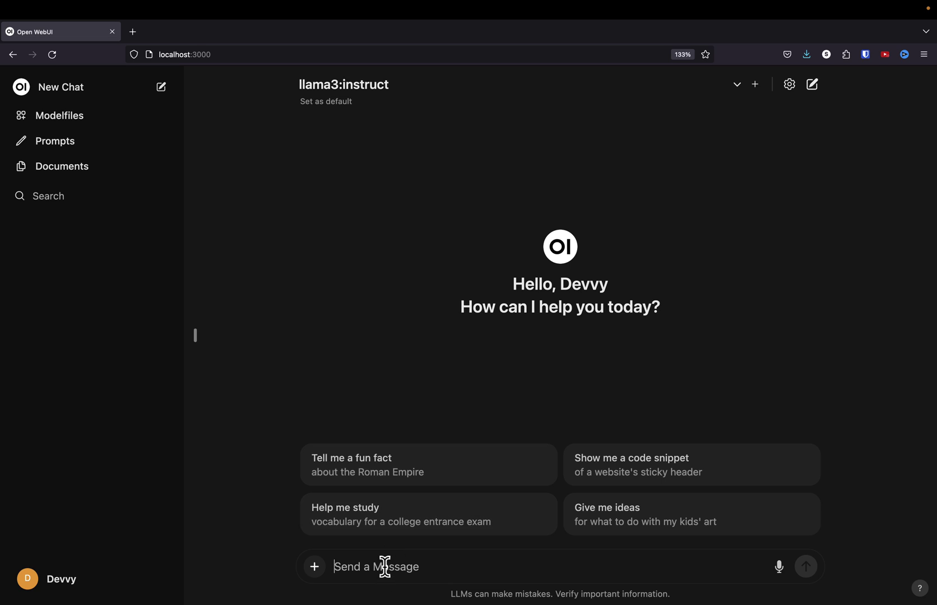
type("write me")
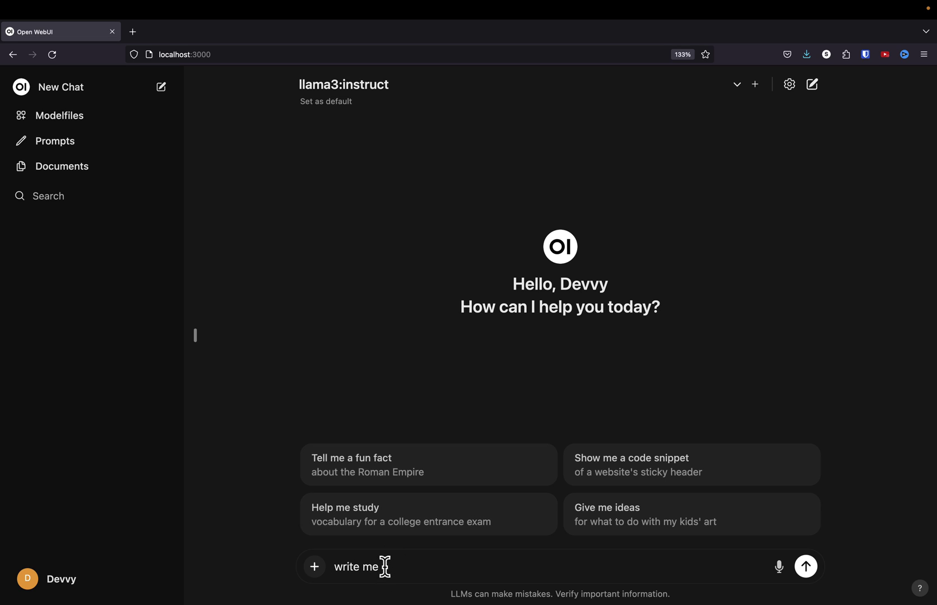
type(" some sample python code")
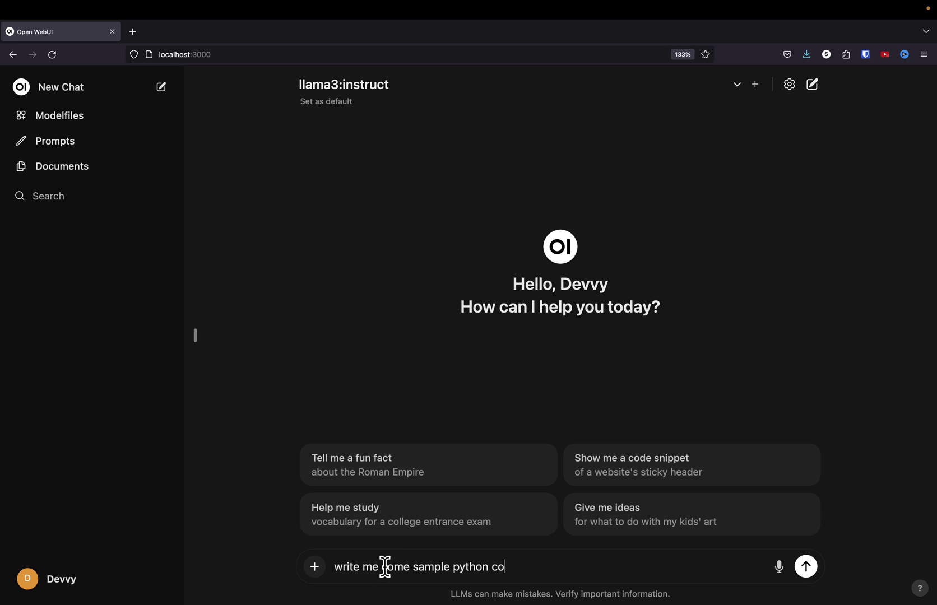
key("Return")
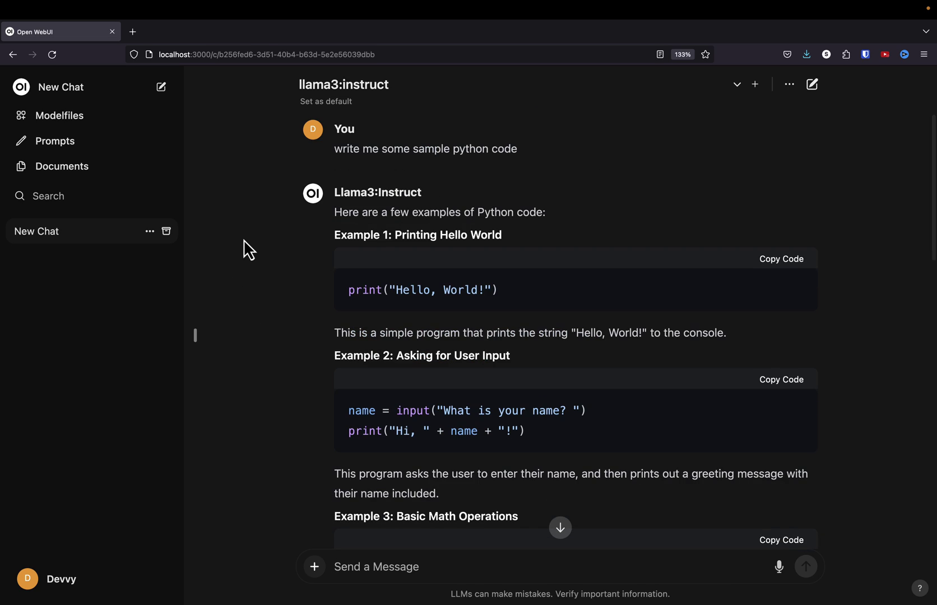
View the sample Python chat's options and archive the chat
left_click(150, 232)
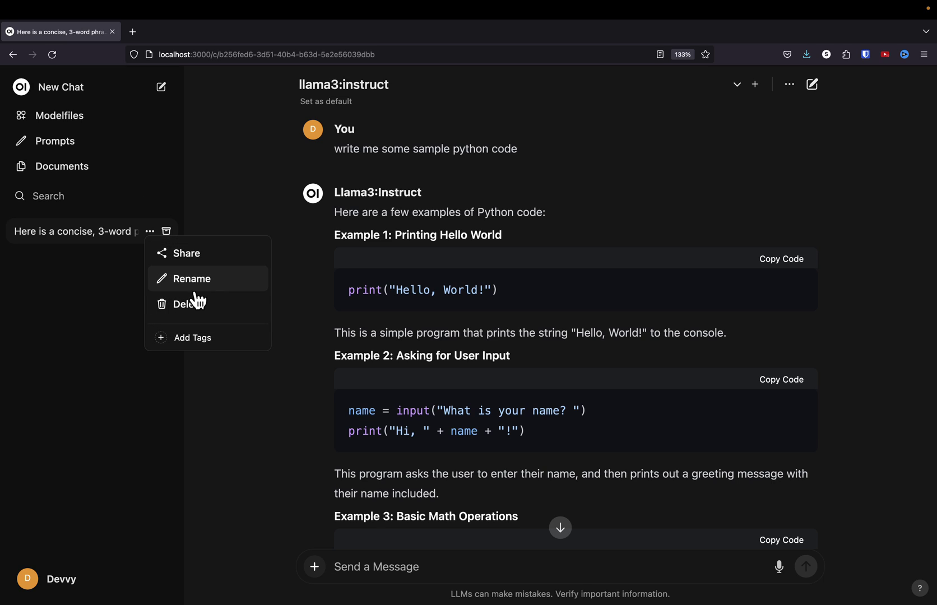
left_click(166, 231)
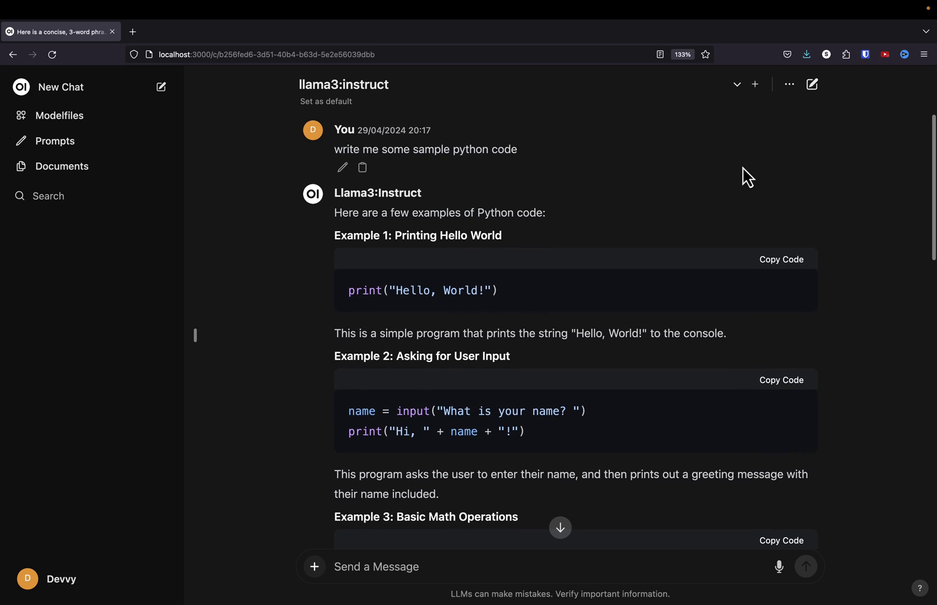
Start a new chat and view the list of models available to it, leaving the model unselected
left_click(813, 86)
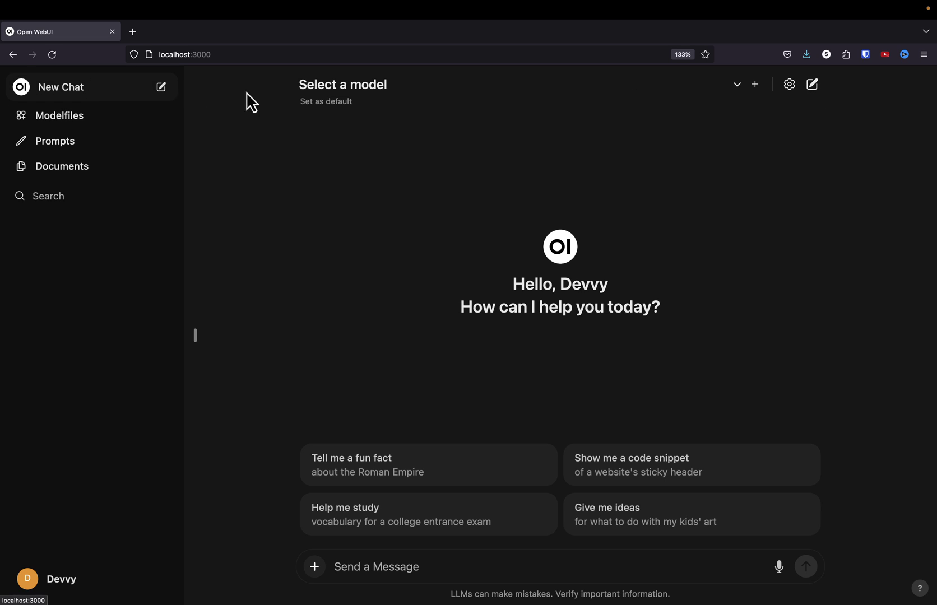
left_click(738, 85)
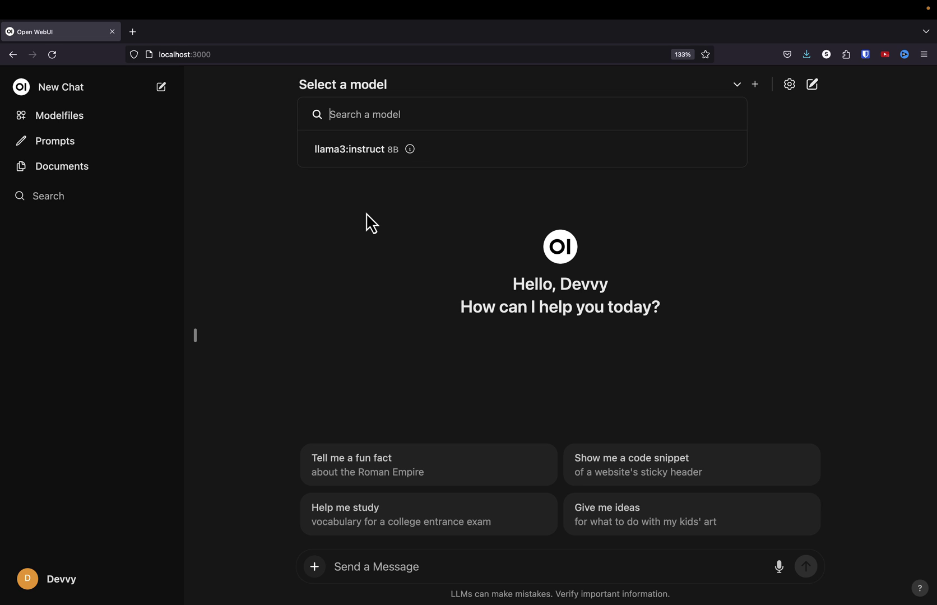
left_click(391, 270)
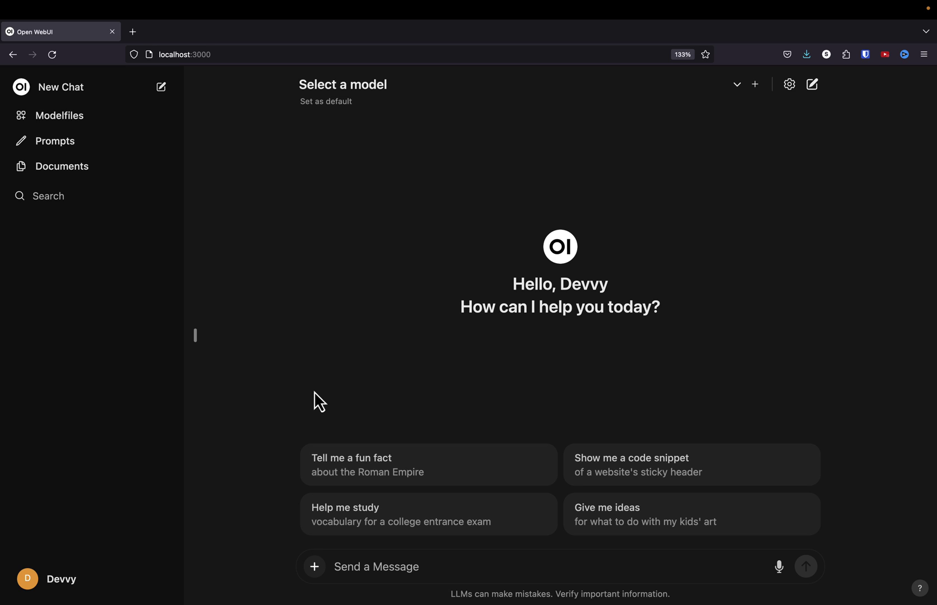
Open the Admin Panel and look over its user dashboard
left_click(65, 585)
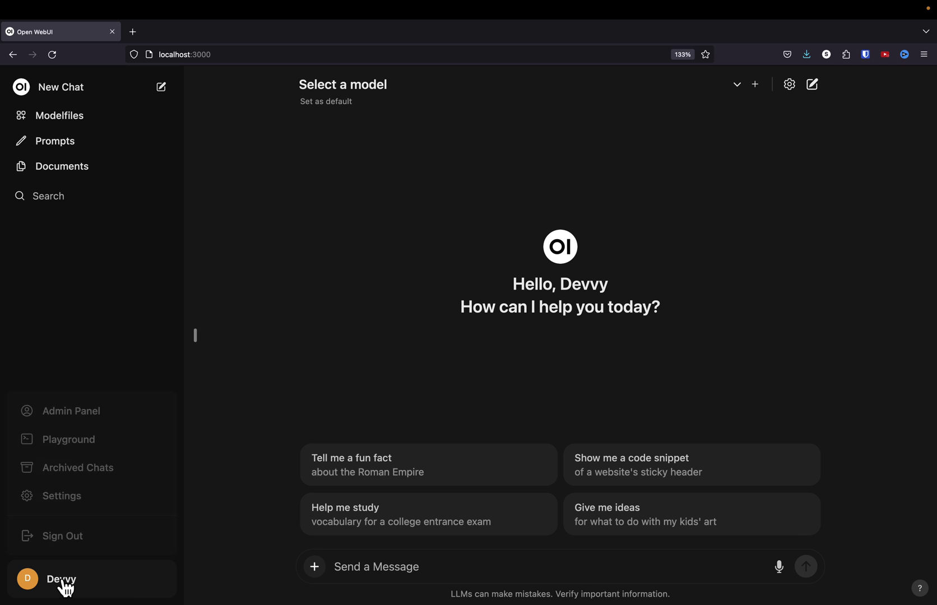
left_click(102, 420)
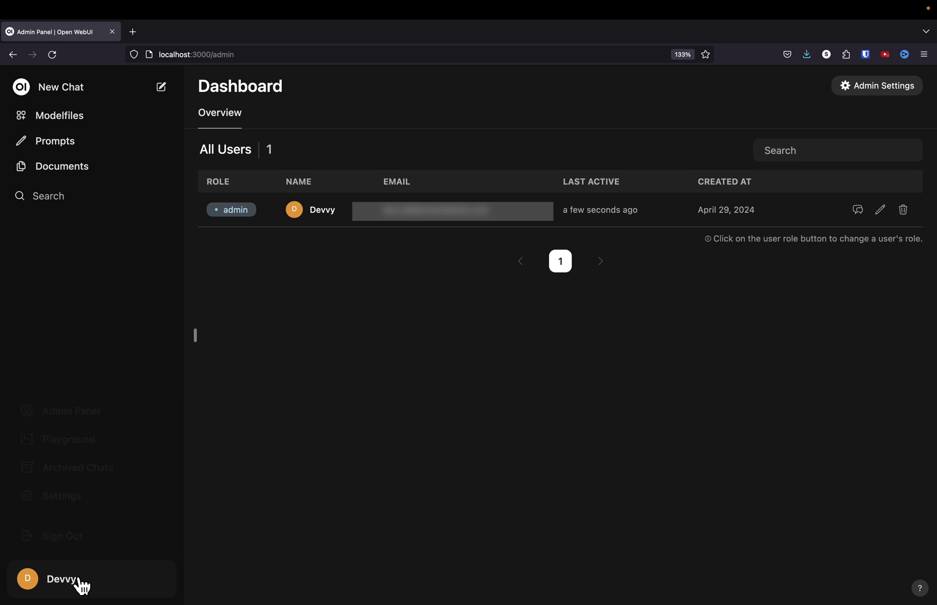
Open the Playground, choose the llama3:instruct model and submit the user message "What is your name"
left_click(88, 445)
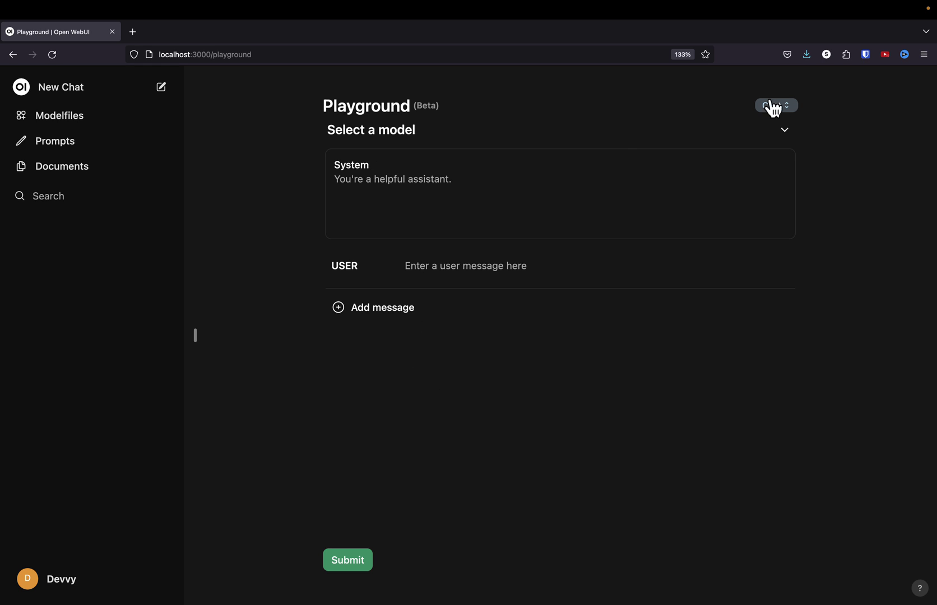
left_click(785, 130)
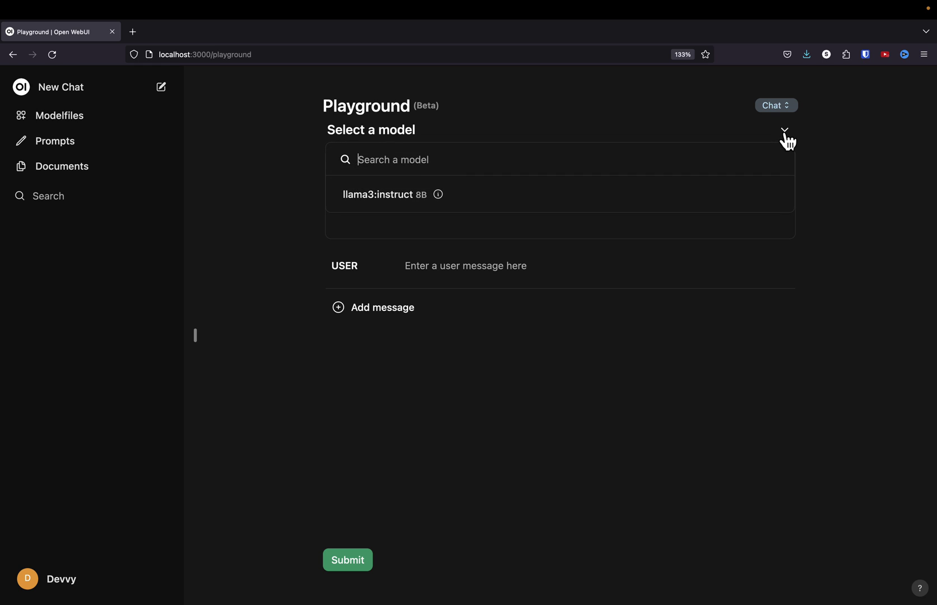
left_click(393, 196)
left_click(438, 268)
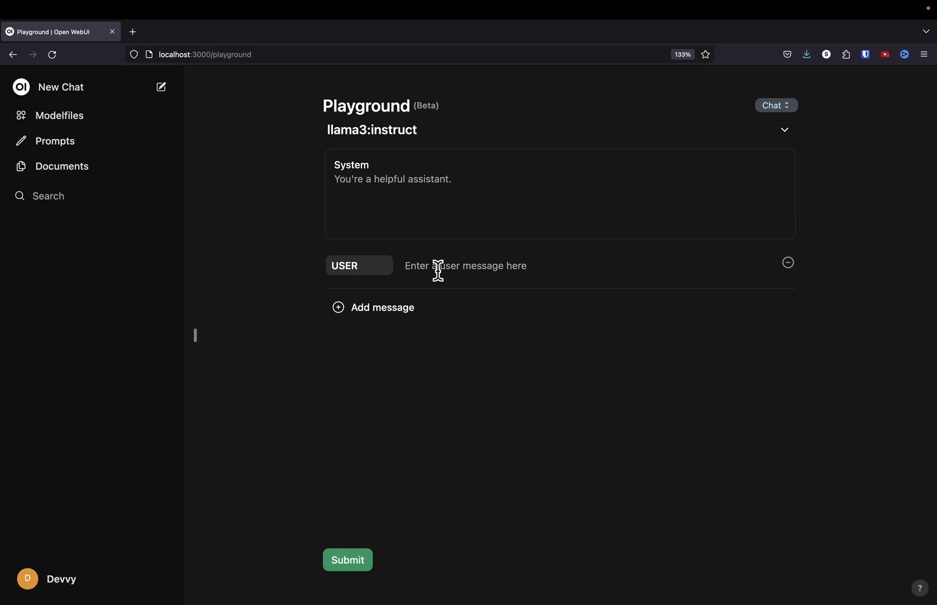
type("What is")
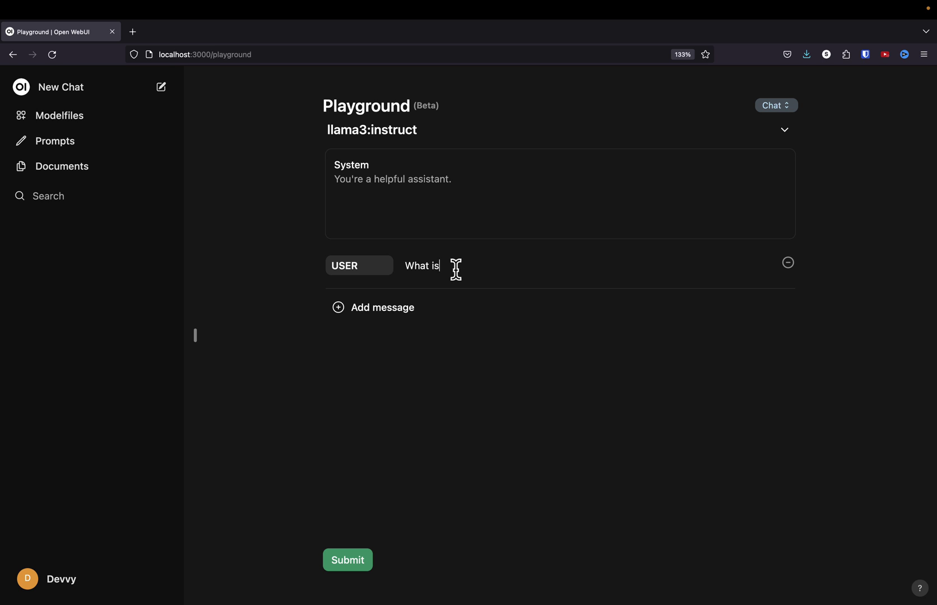
type(" your name")
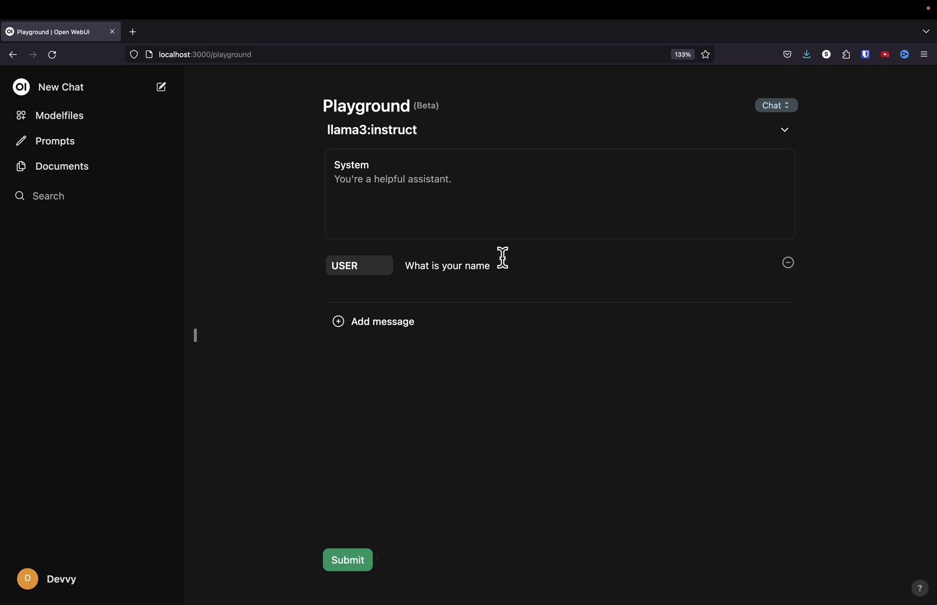
left_click(348, 560)
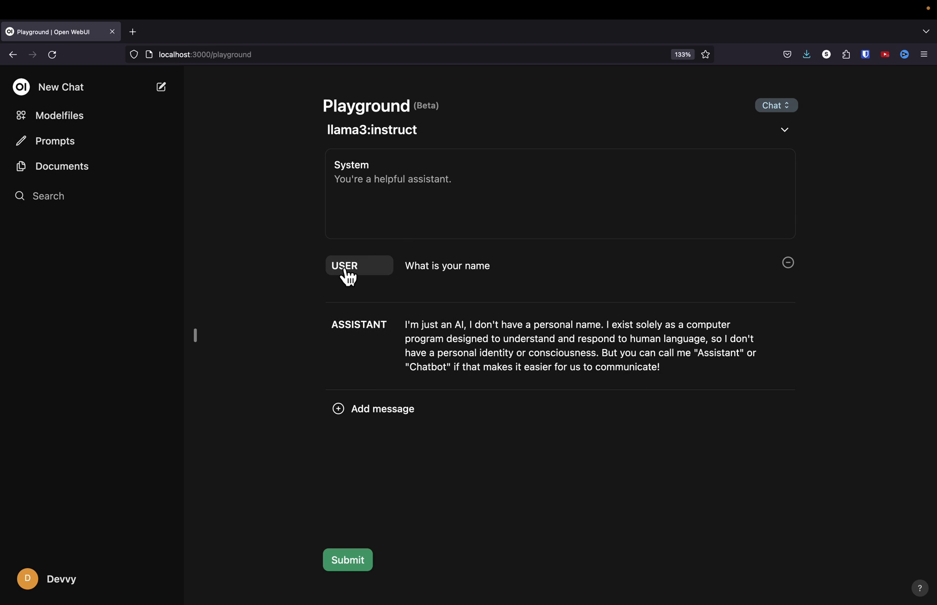
Delete the sample Python conversation from the archived chats and close the archive
left_click(83, 580)
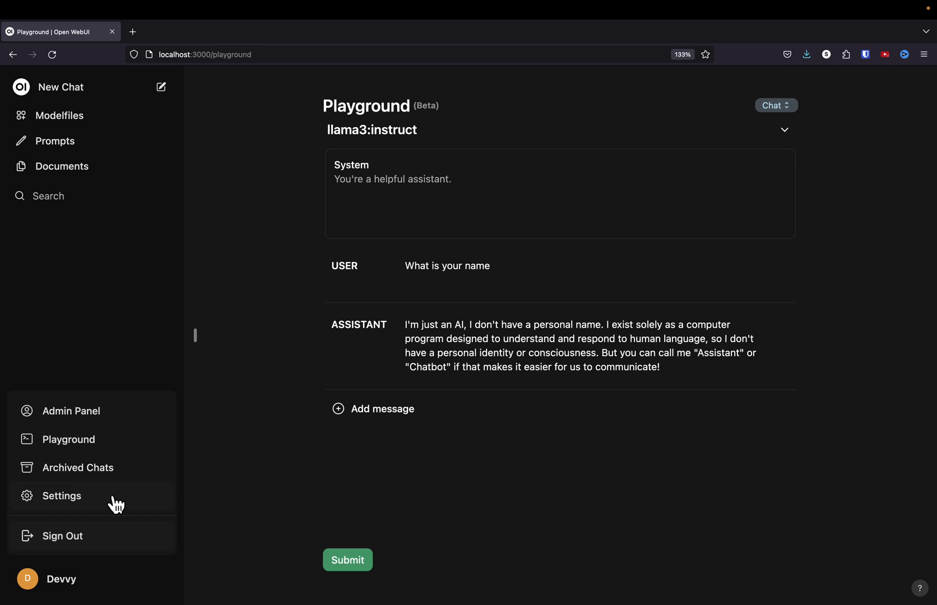
left_click(142, 477)
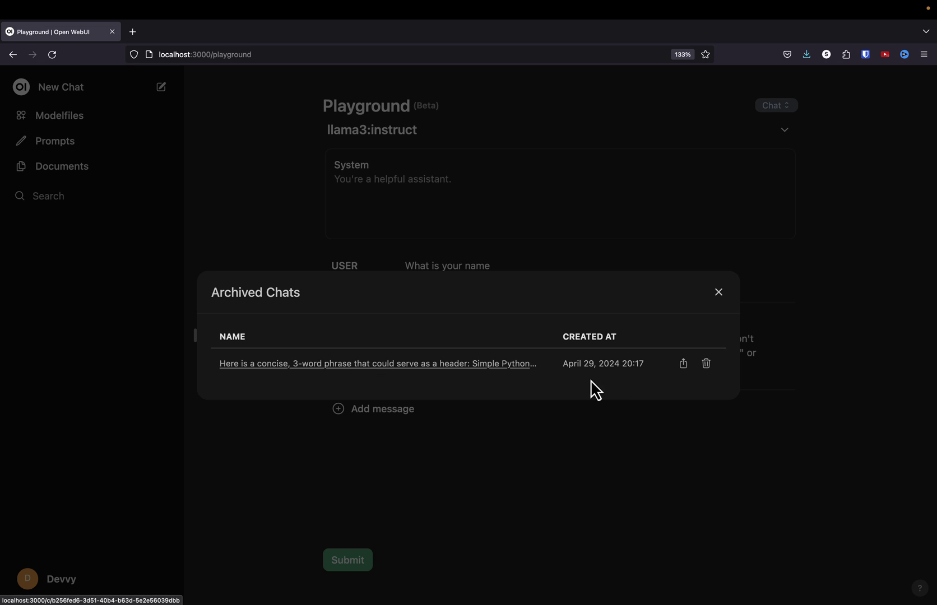
left_click(705, 364)
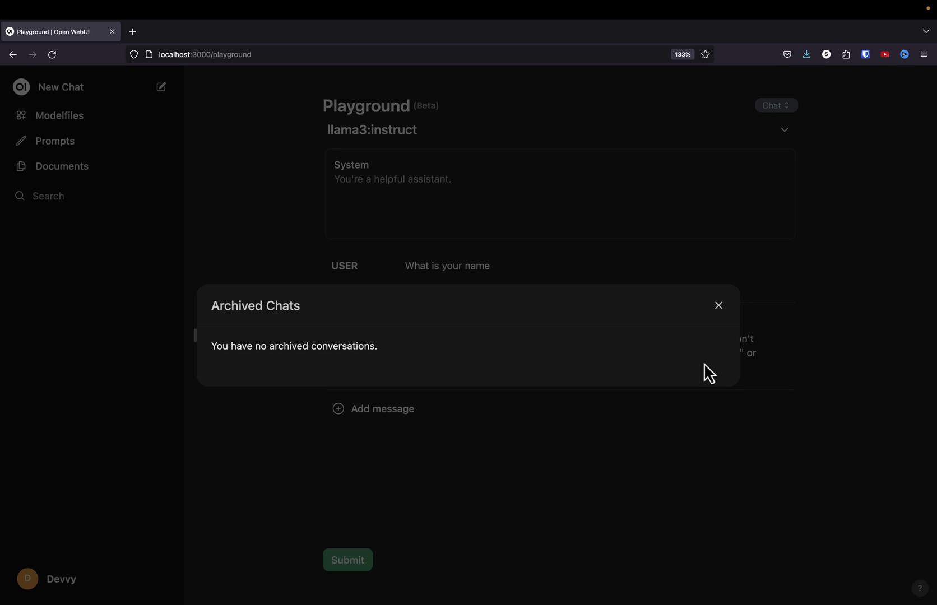
left_click(719, 306)
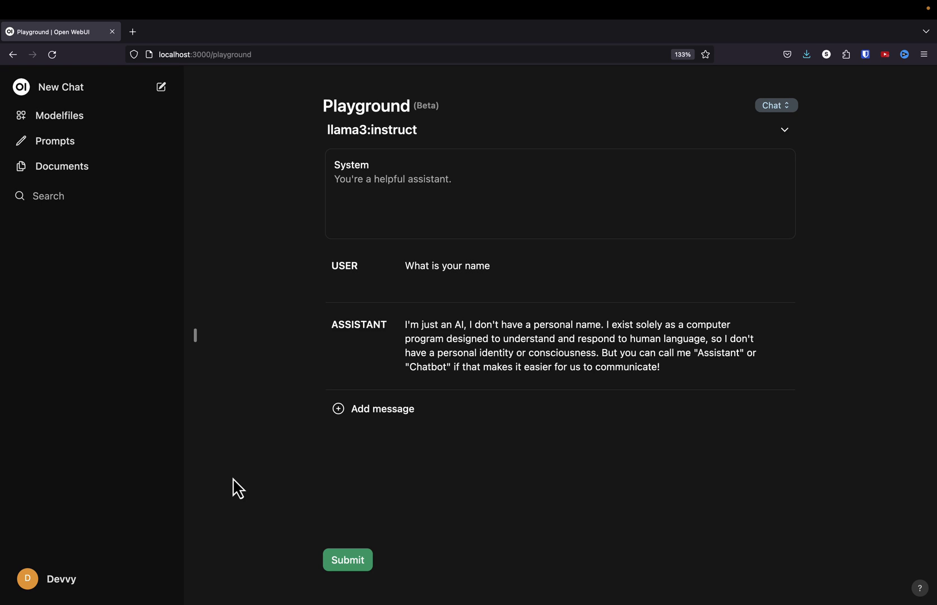
Open the general WebUI settings and review the theme choices and the system prompt field
left_click(58, 588)
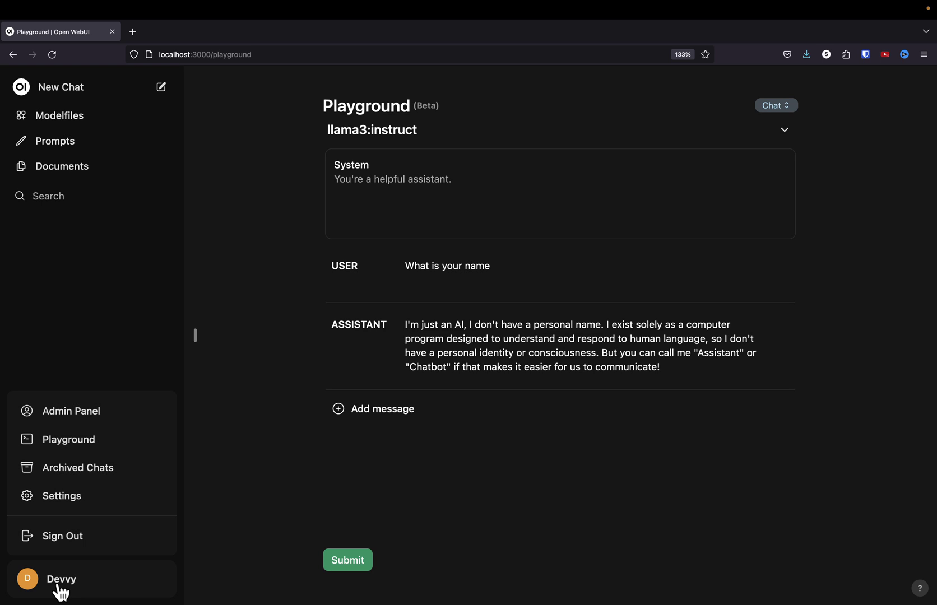
left_click(128, 508)
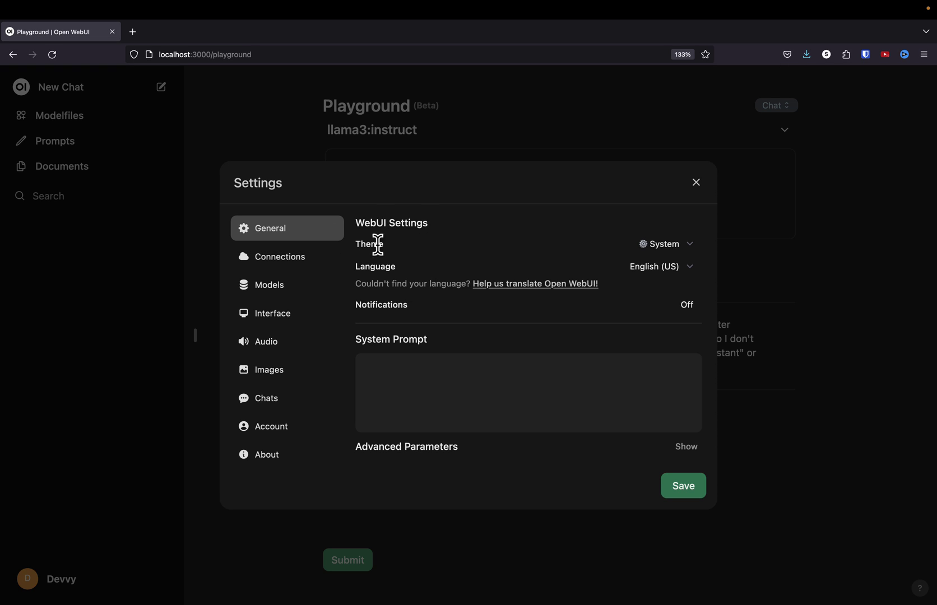
left_click(667, 246)
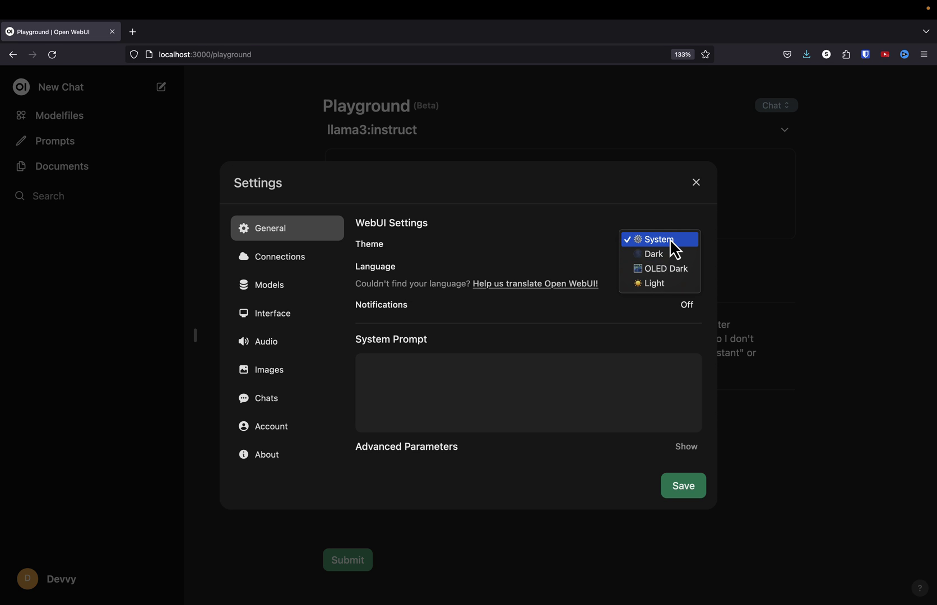
left_click(671, 242)
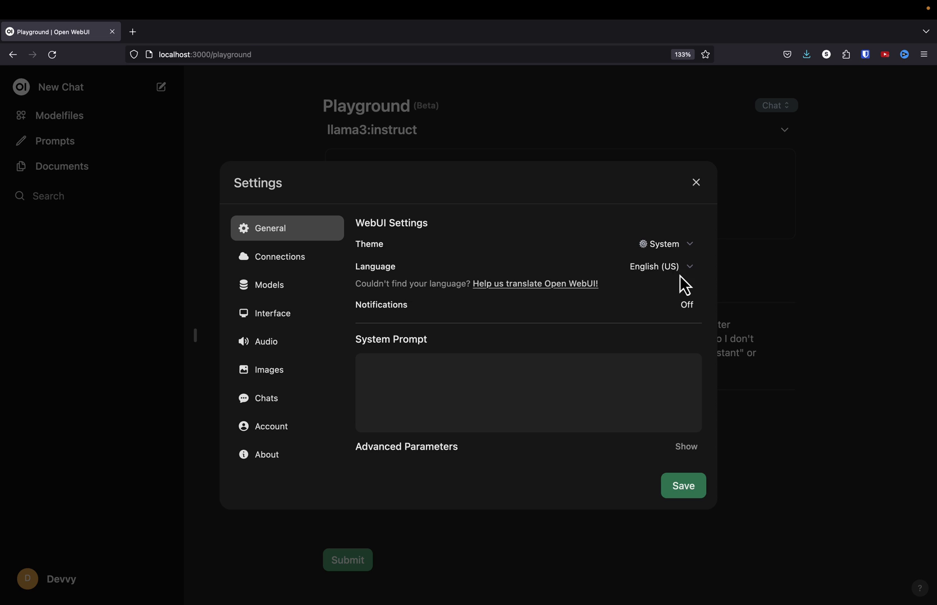
left_click(420, 387)
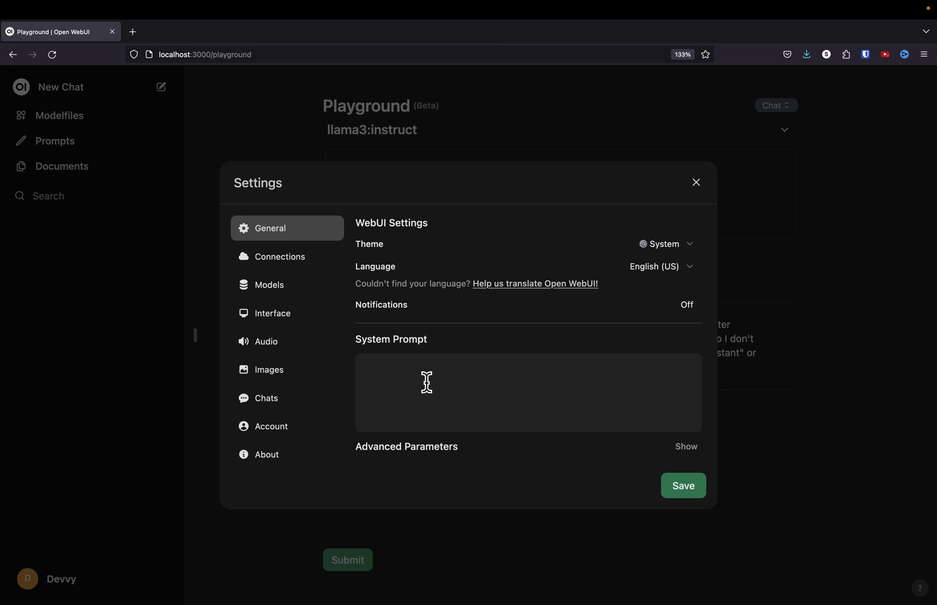
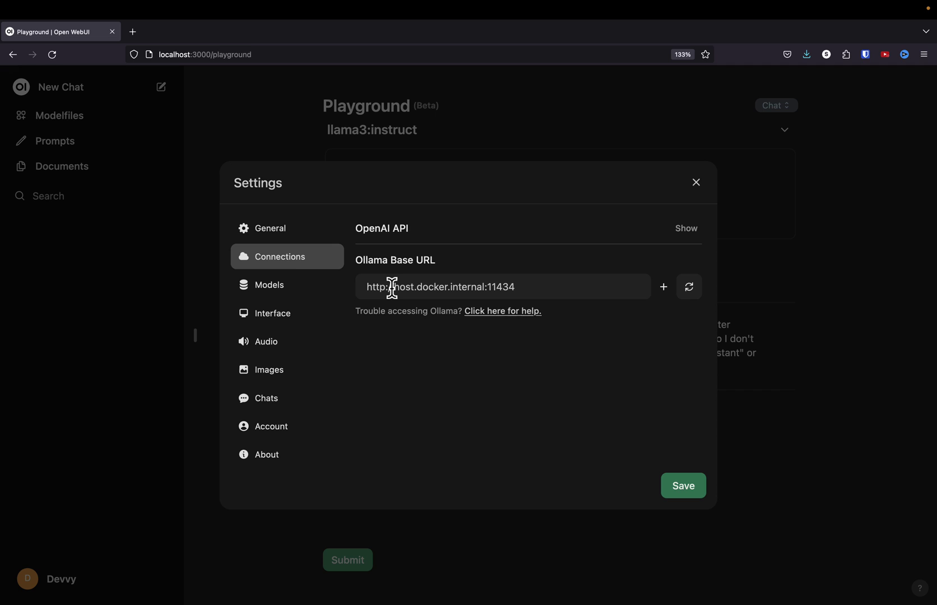
left_click_drag(392, 288, 483, 281)
type("l")
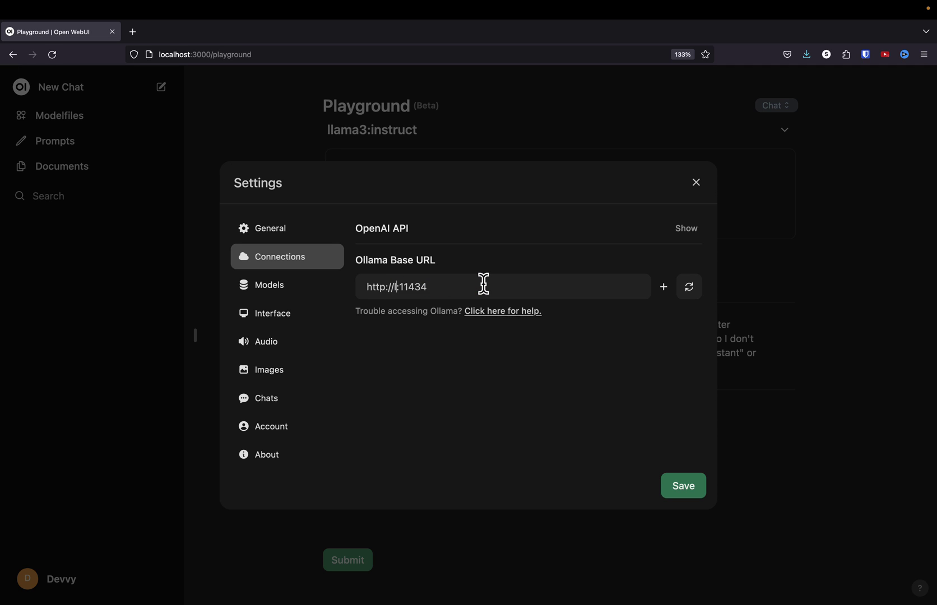
type("ocalhost")
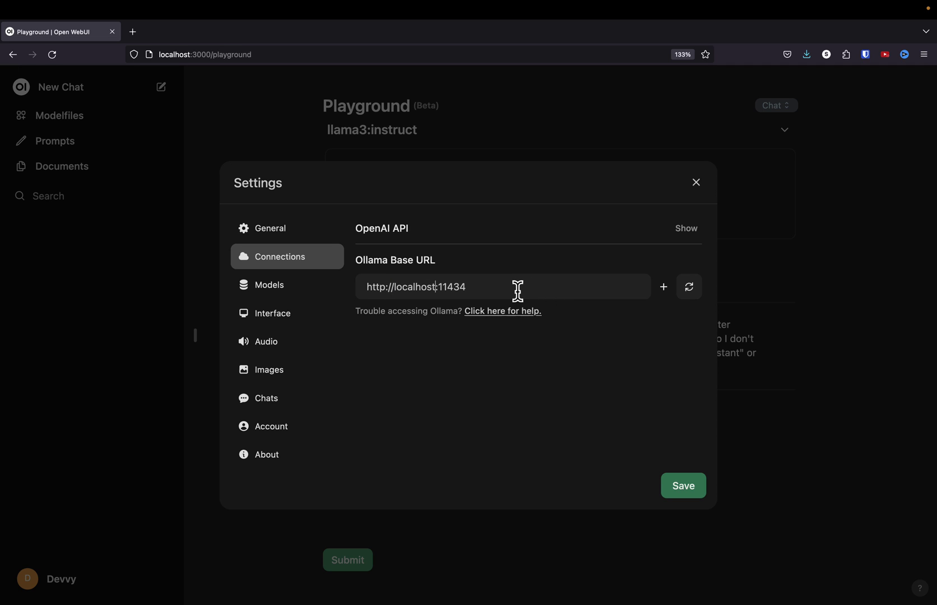
key("super+a")
key("super+c")
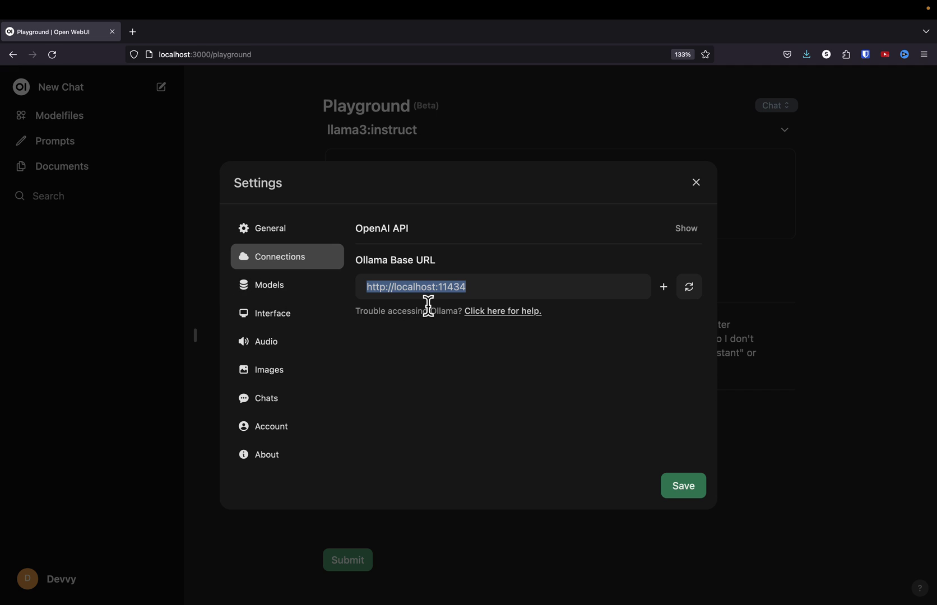
left_click(136, 38)
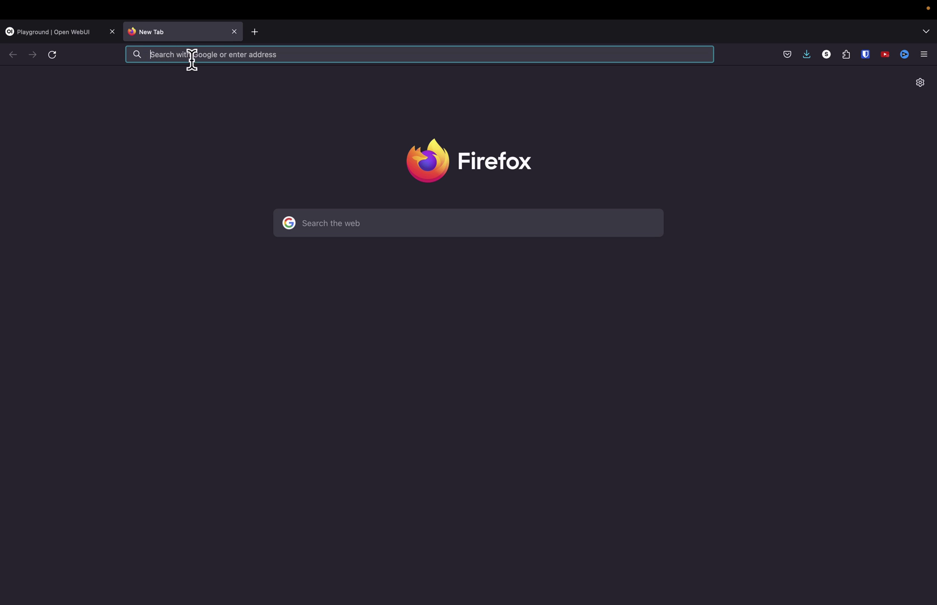
key("super+v")
key("Return")
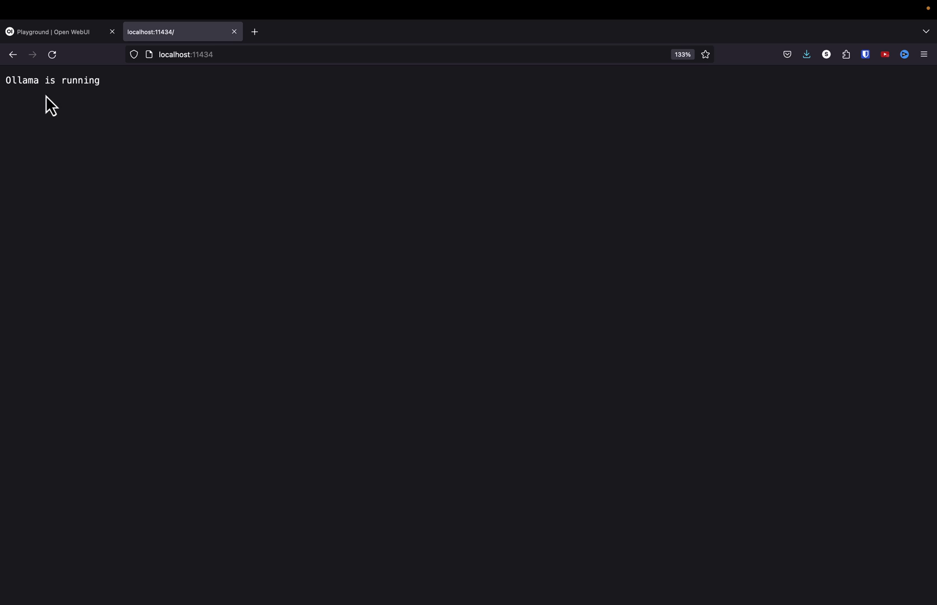
Return to the Open WebUI connection settings and undo the edit to the Ollama Base URL
key("ctrl+shift+Tab")
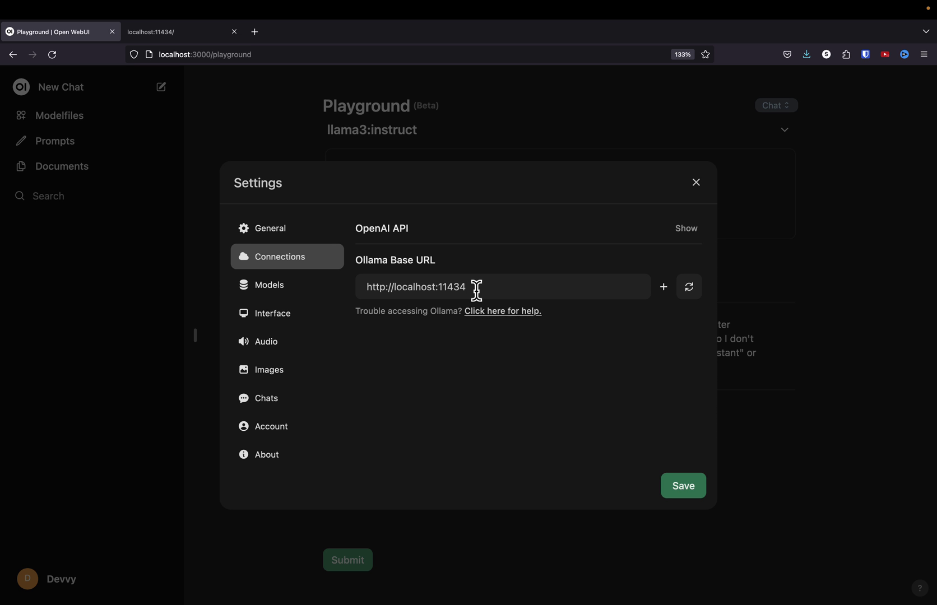
key("super+z")
left_click(410, 297)
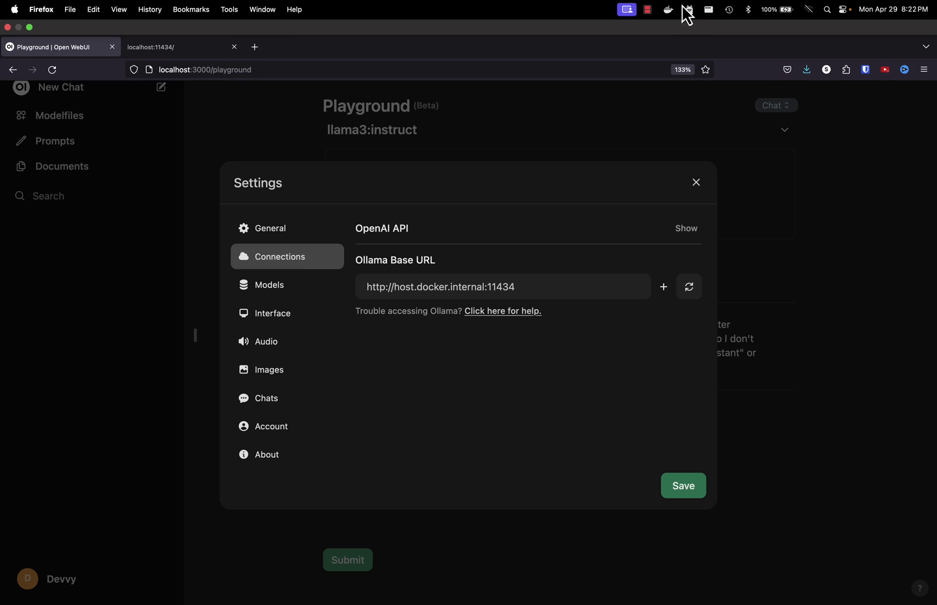
Check the Ollama menu bar item, close it and inspect the Ollama Base URL in the connection settings
left_click(687, 10)
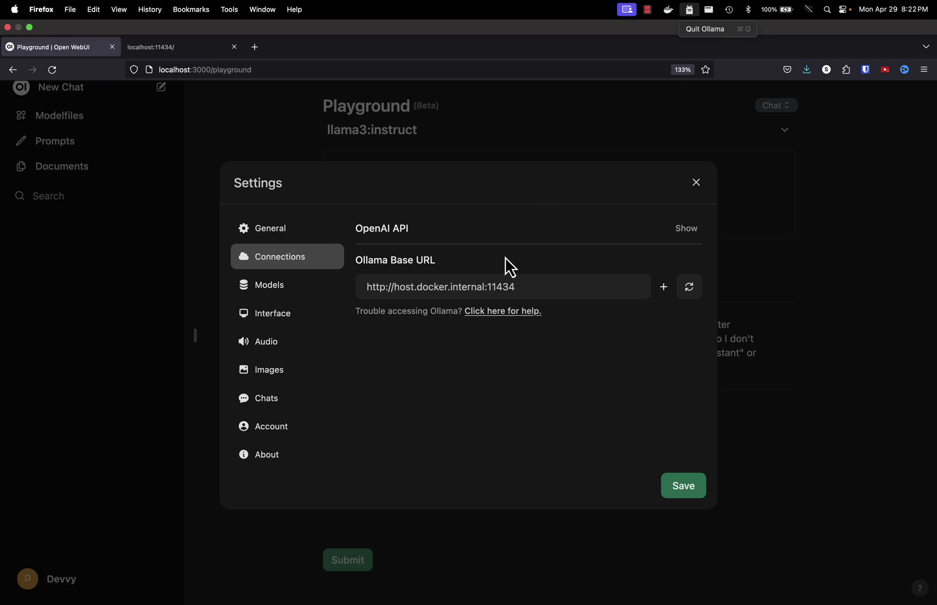
left_click(532, 294)
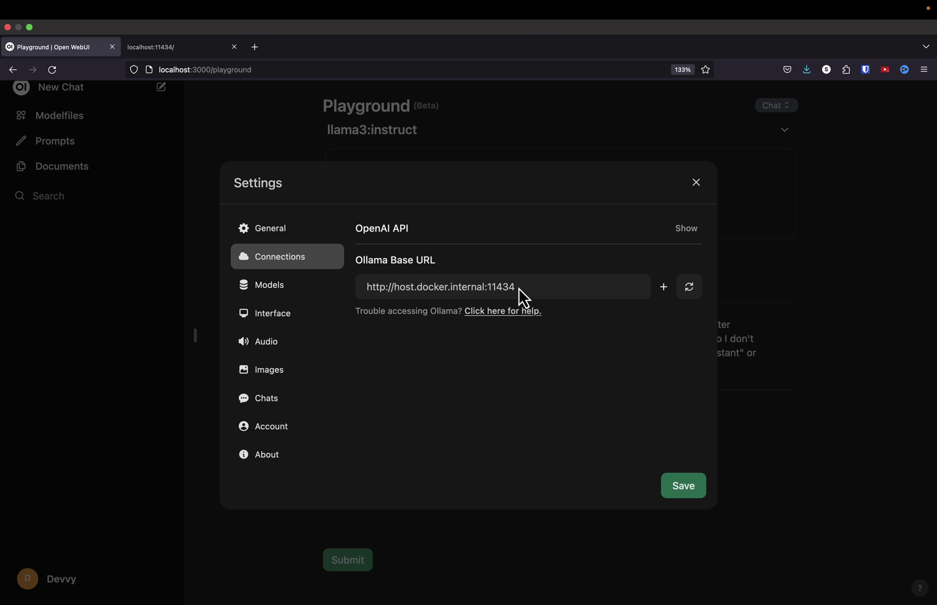
double_click(482, 289)
key("End")
In the model settings, enter phi3 as the model tag, view the models that can be deleted, and pull phi3 from Ollama.com
left_click(319, 292)
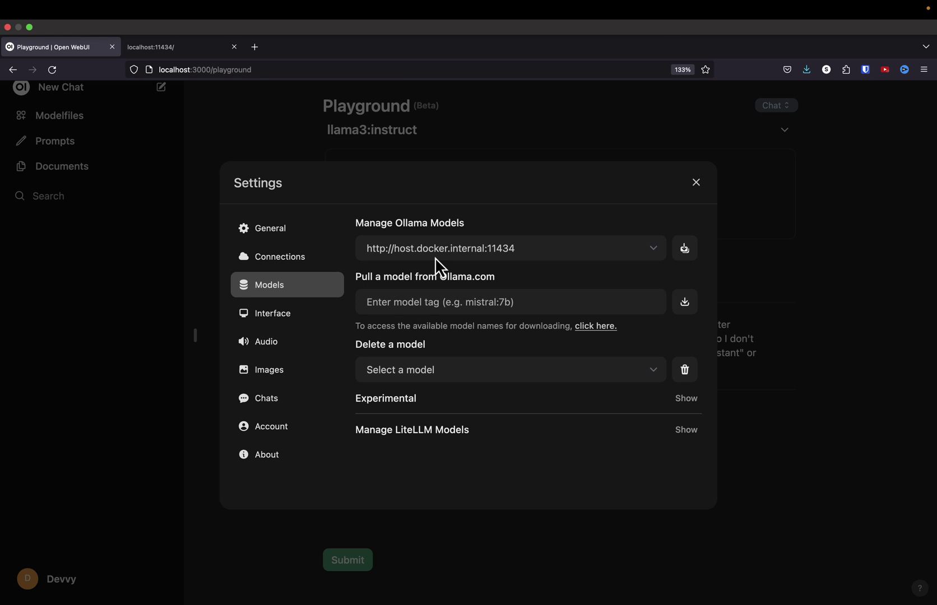
left_click(438, 302)
type("phi3")
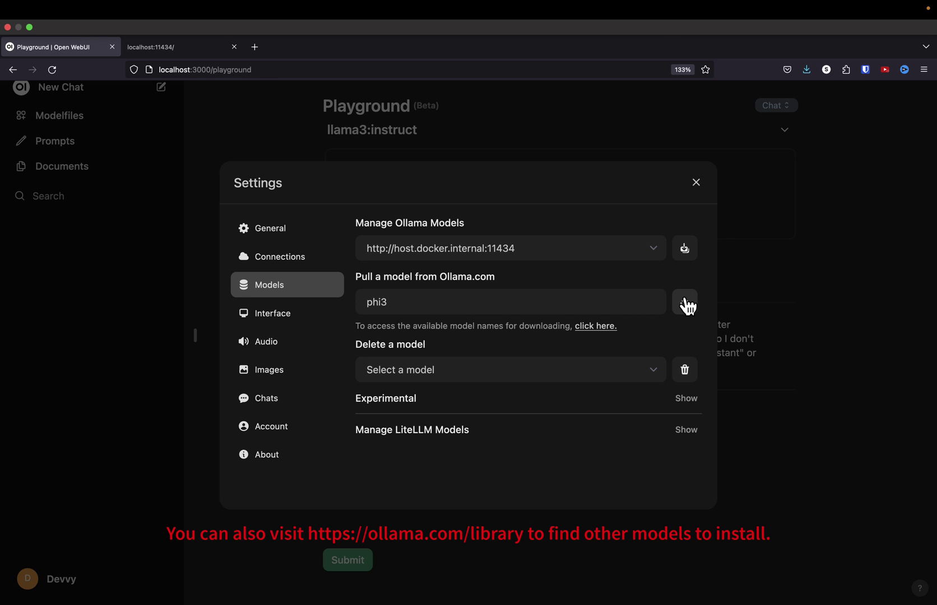
left_click(655, 371)
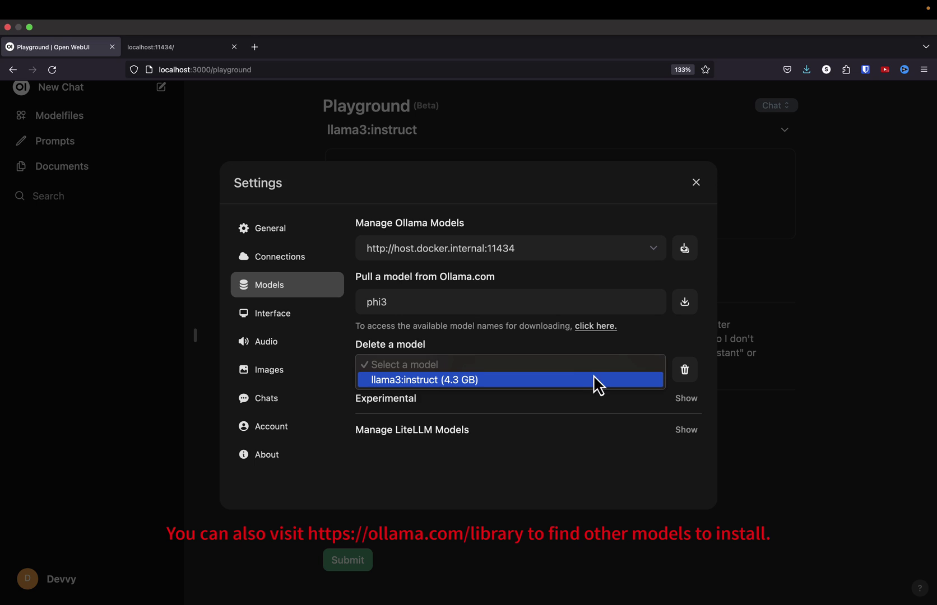
left_click(571, 362)
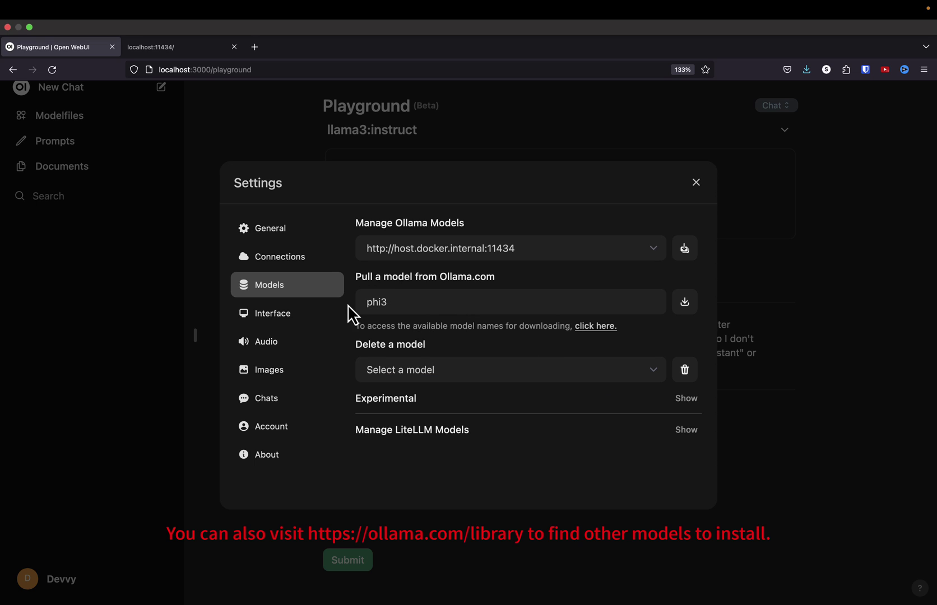
left_click(691, 307)
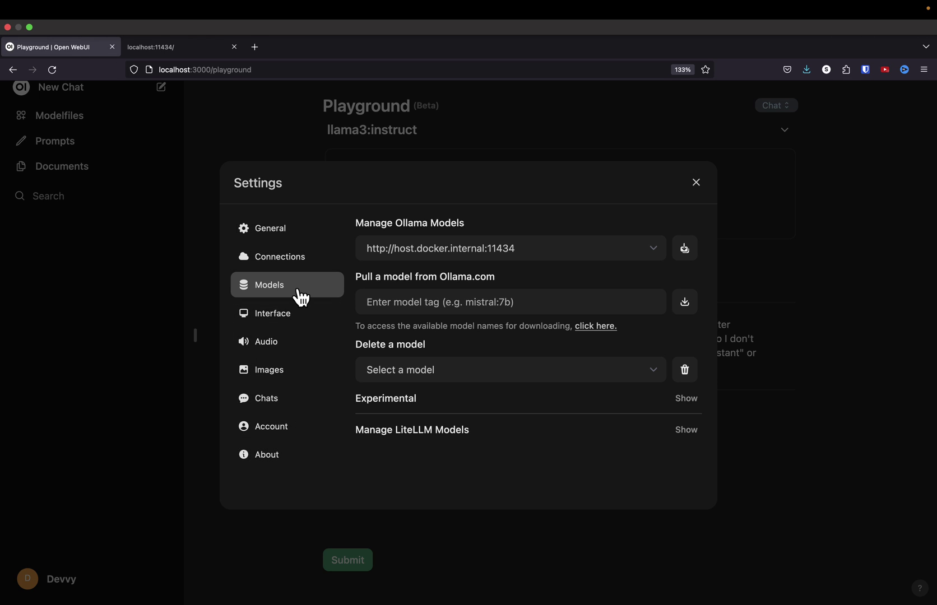
Close the settings and start a new chat with phi3:latest as the model
left_click(697, 185)
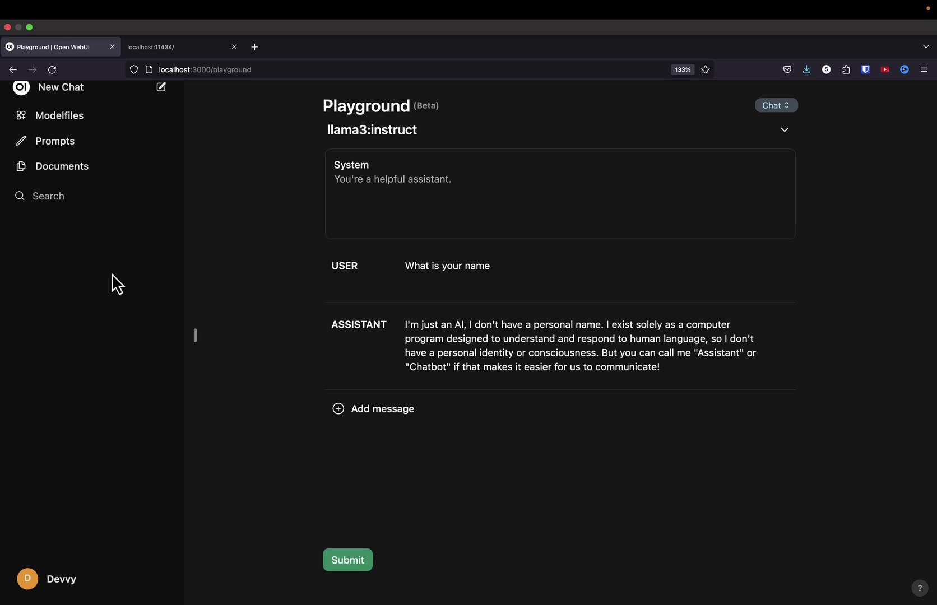
left_click(161, 88)
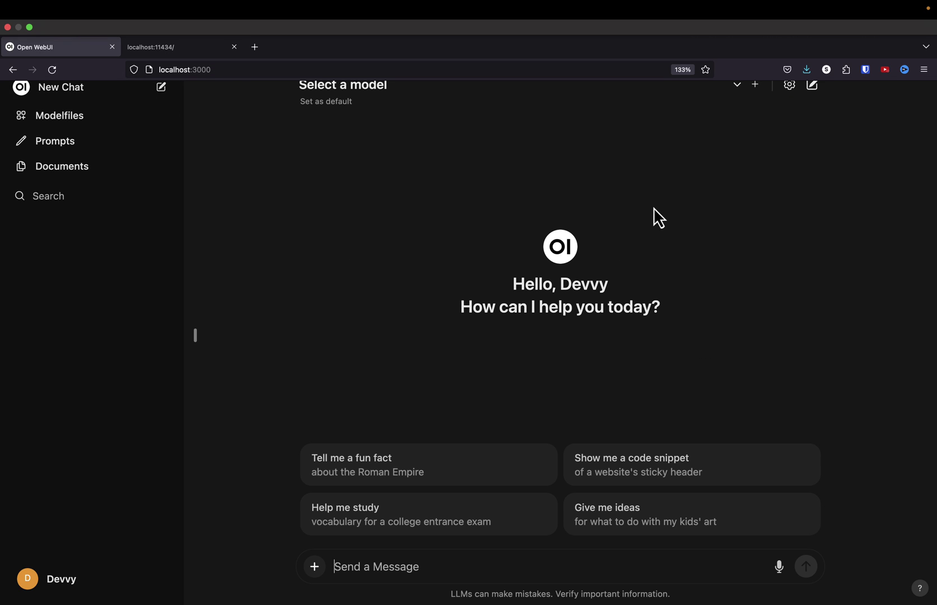
left_click(738, 85)
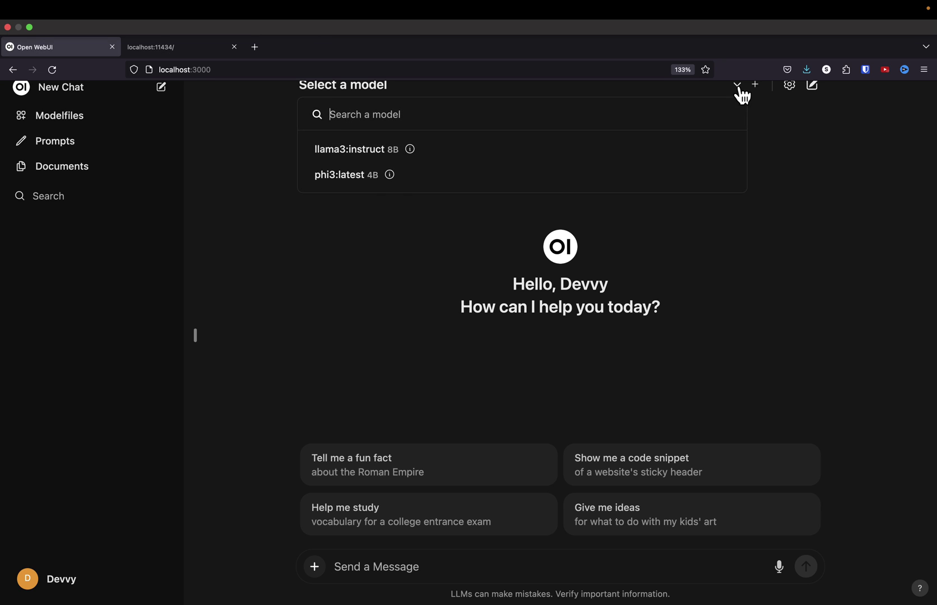
left_click(340, 179)
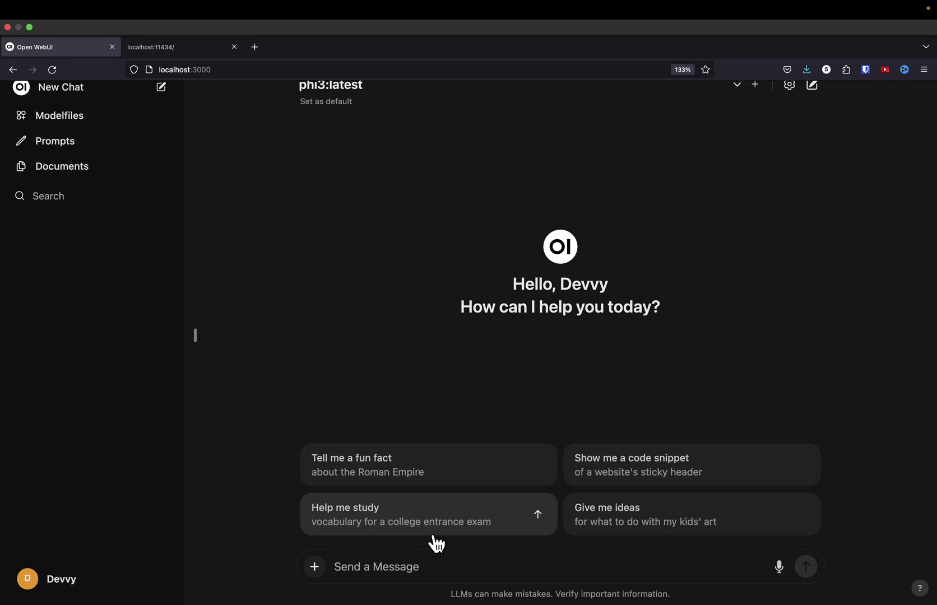
Send the prompt "write me a short story" to the model and read through its reply
type("w")
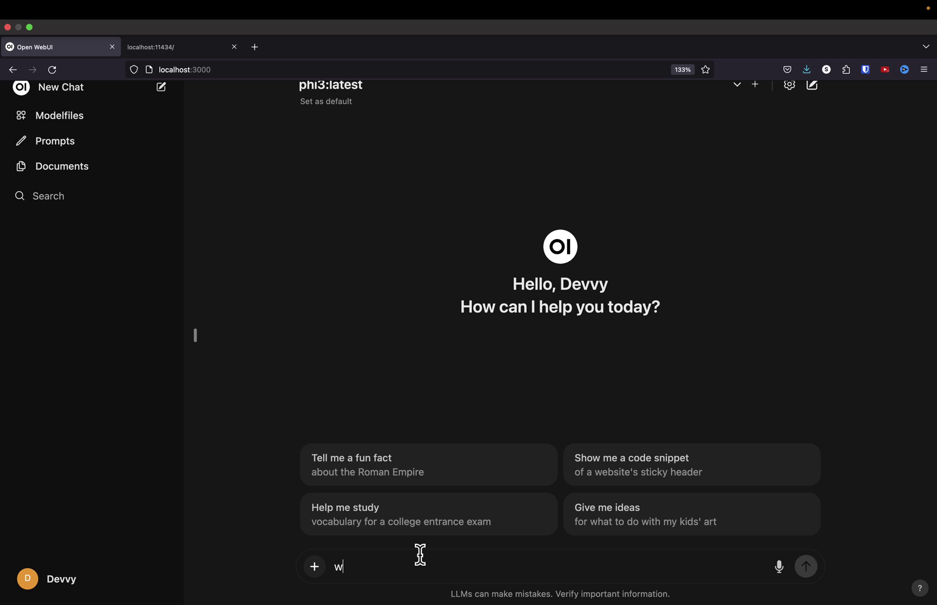
type("rite me a short story")
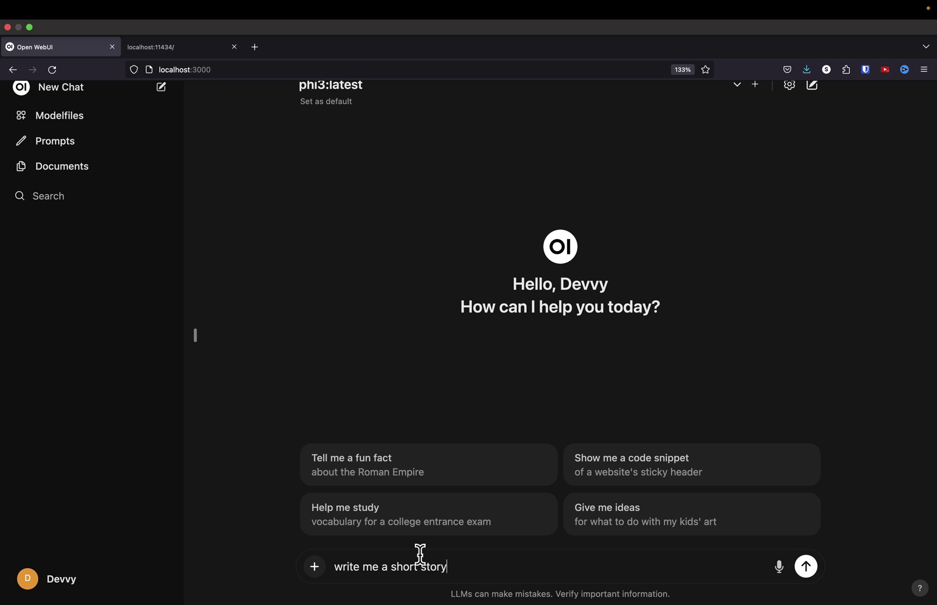
key("Return")
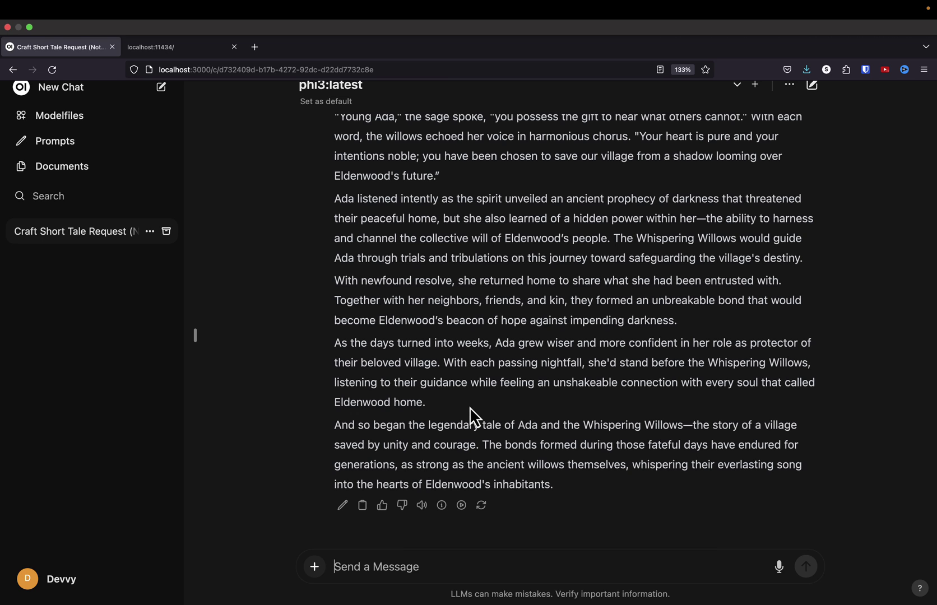
scroll(470, 407, "up", 10)
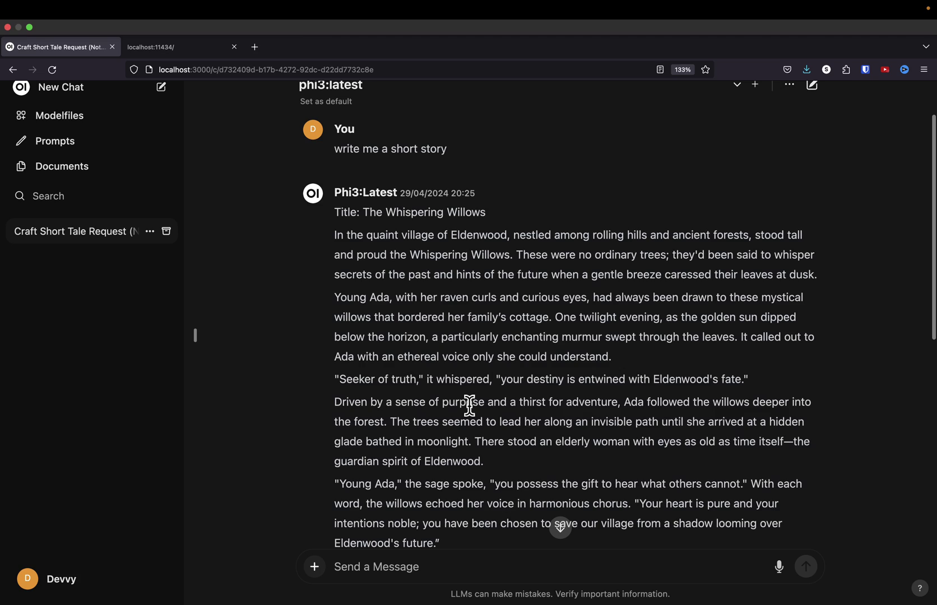
scroll(336, 280, "down", 10)
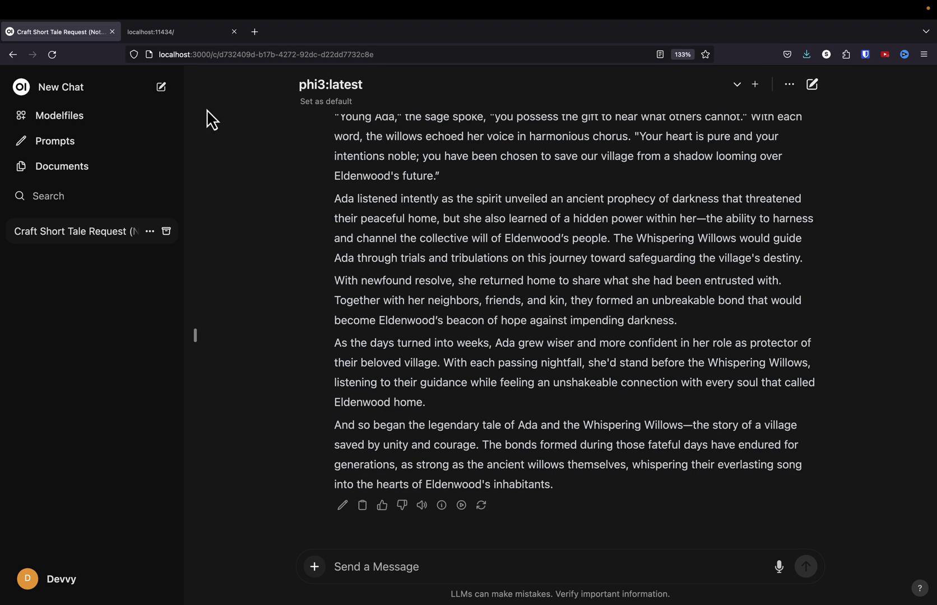